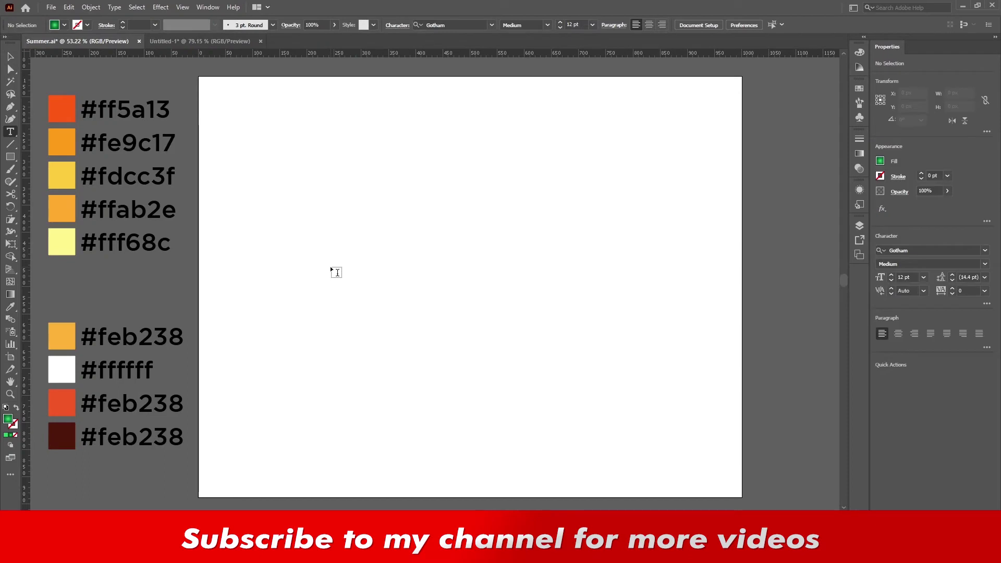
- Type SUMMER, centre it on the artboard and scale it up
click(337, 272)
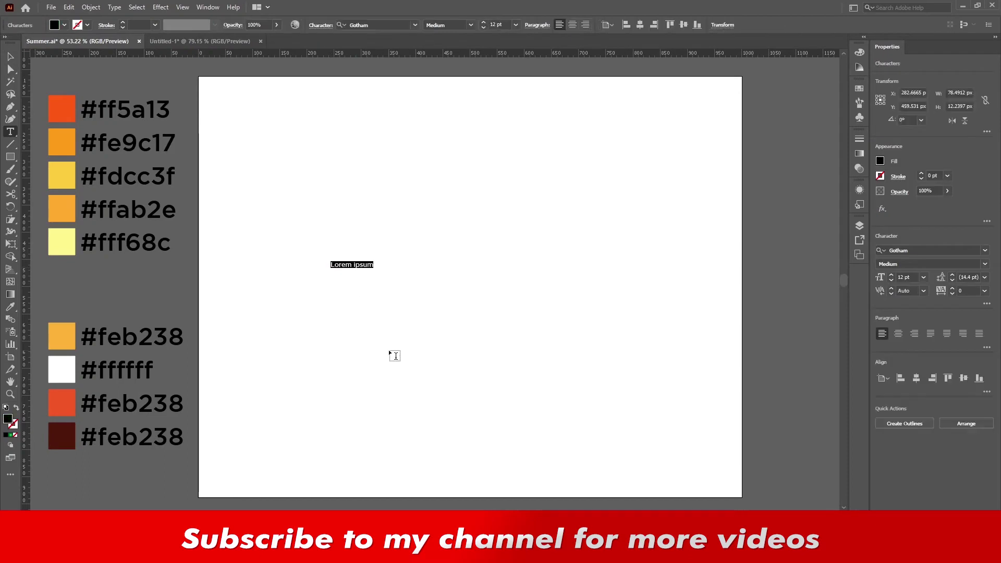
text(SUMMER)
key(Escape)
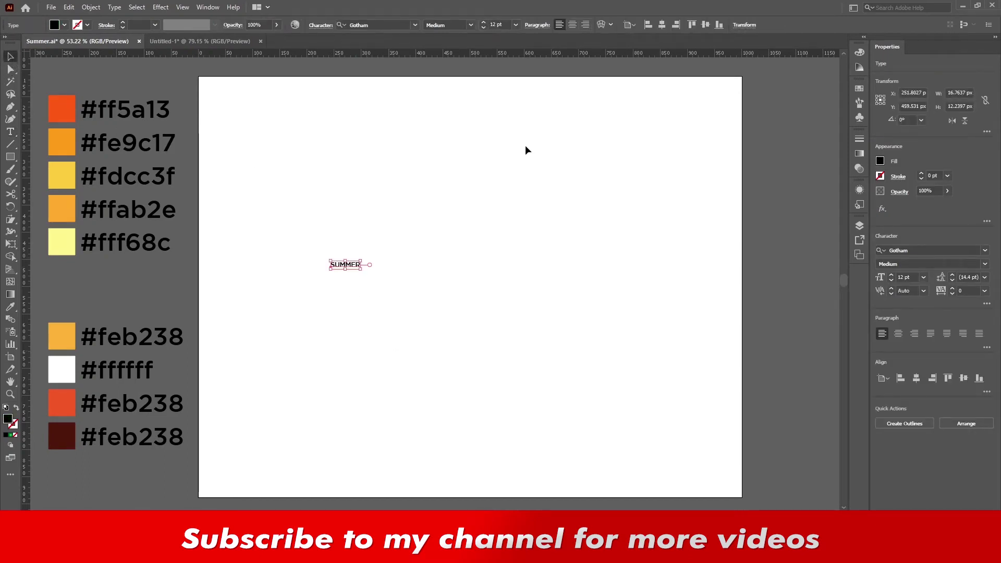
click(661, 24)
click(705, 25)
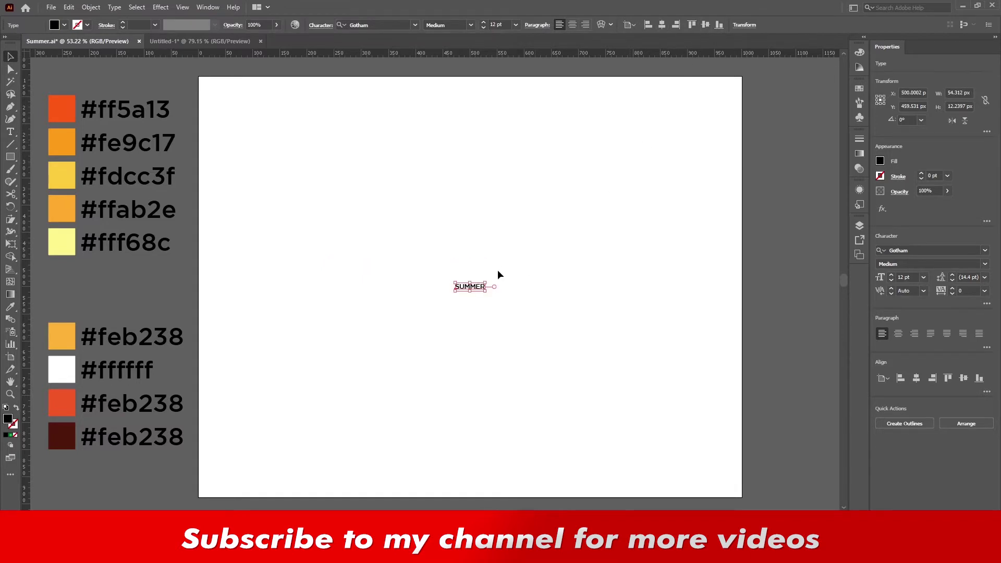
drag(486, 282, 658, 191)
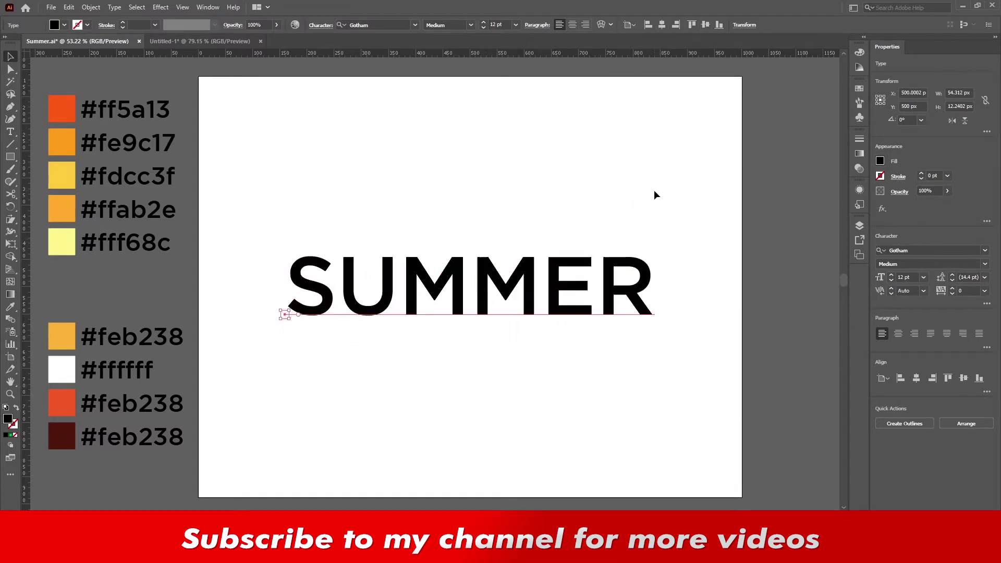
- Set SUMMER's font to Monsterize, recentre it and enlarge it further
click(385, 24)
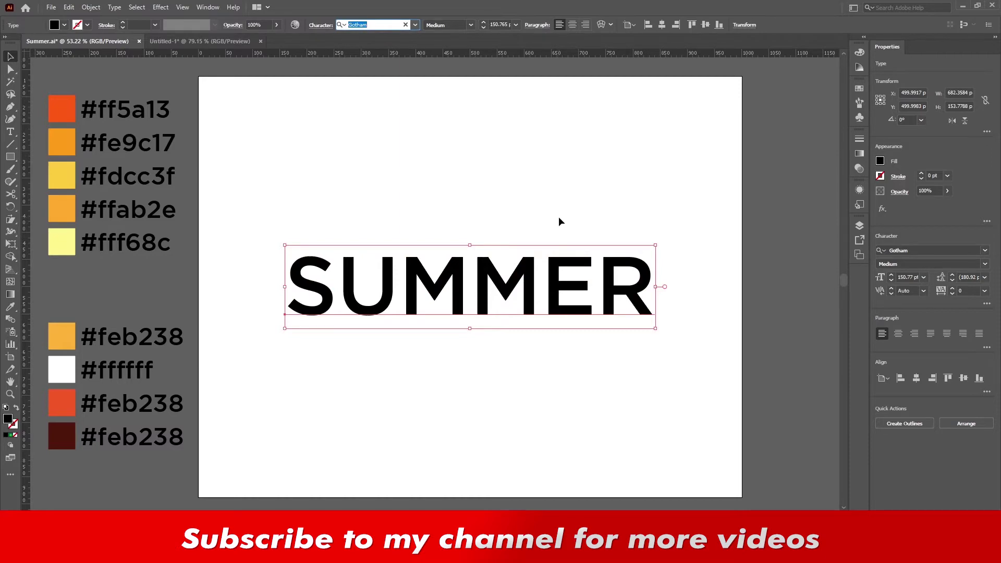
text(MONS)
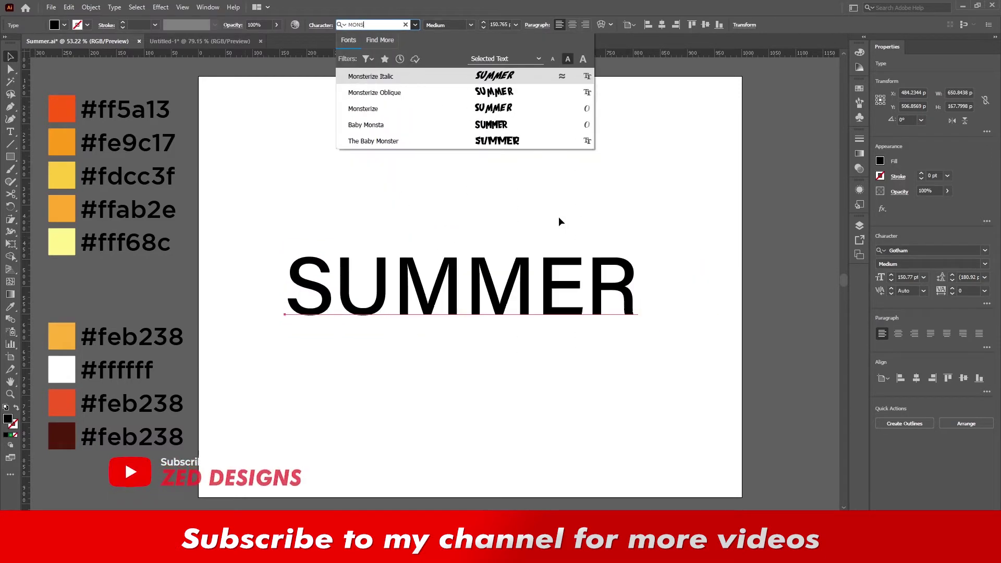
click(514, 117)
click(661, 25)
click(707, 25)
drag(612, 243, 678, 187)
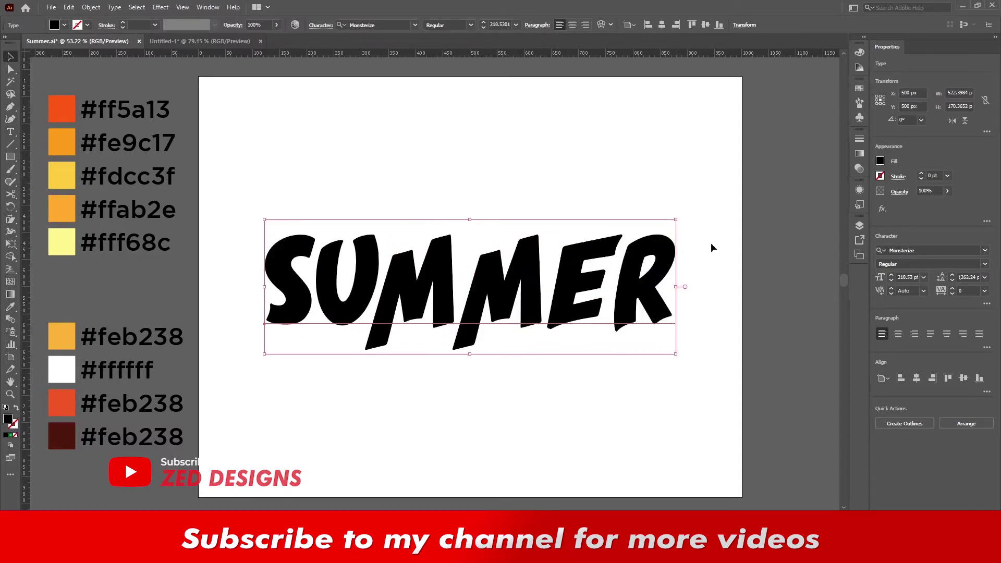
click(778, 235)
click(11, 157)
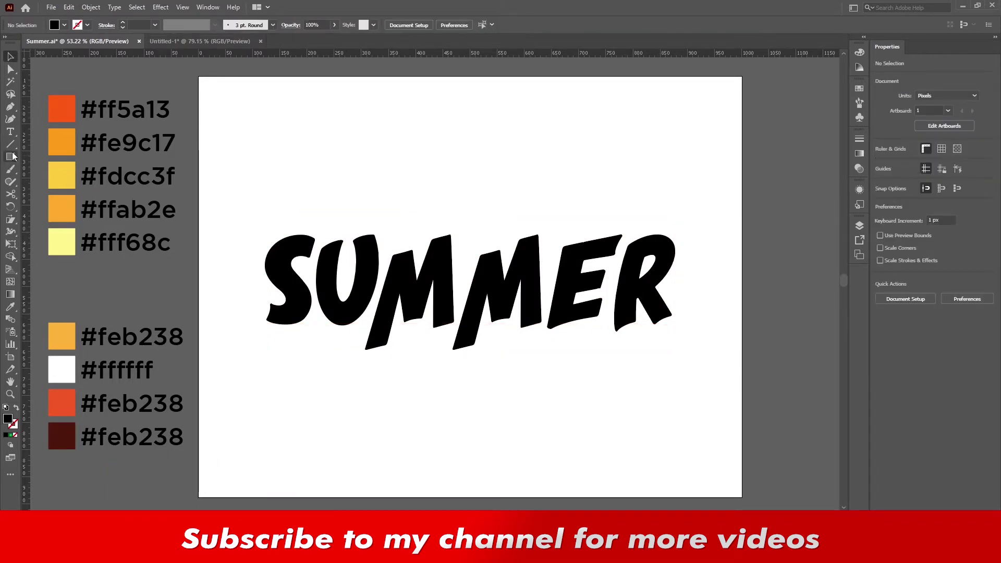
- Add a new layer and move it to the bottom of the layer stack
key(v)
click(859, 226)
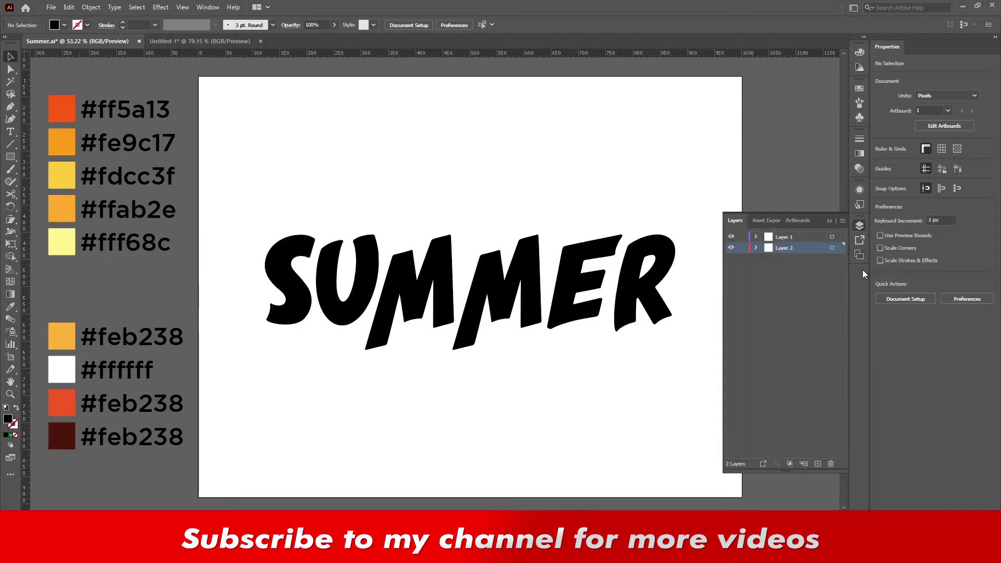
click(815, 463)
drag(773, 254, 772, 265)
- Draw a black rectangle in the artboard's top-left corner
click(11, 156)
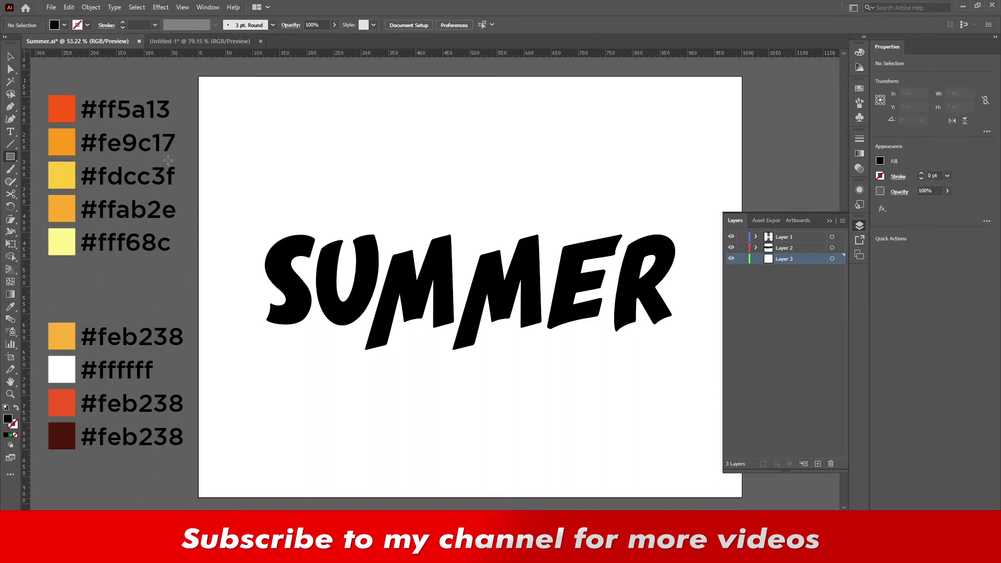
drag(232, 99, 324, 175)
key(v)
drag(263, 127, 231, 108)
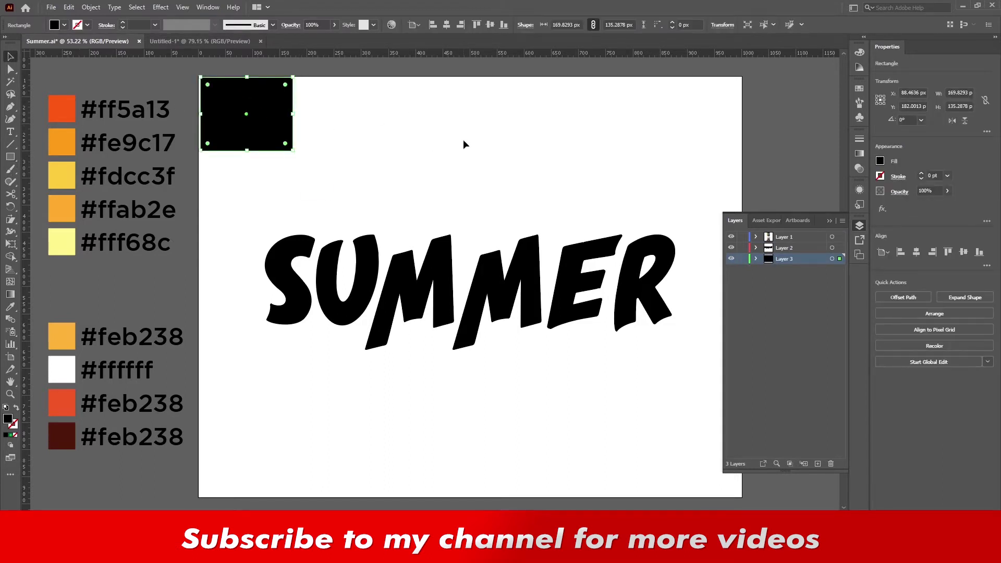
click(772, 115)
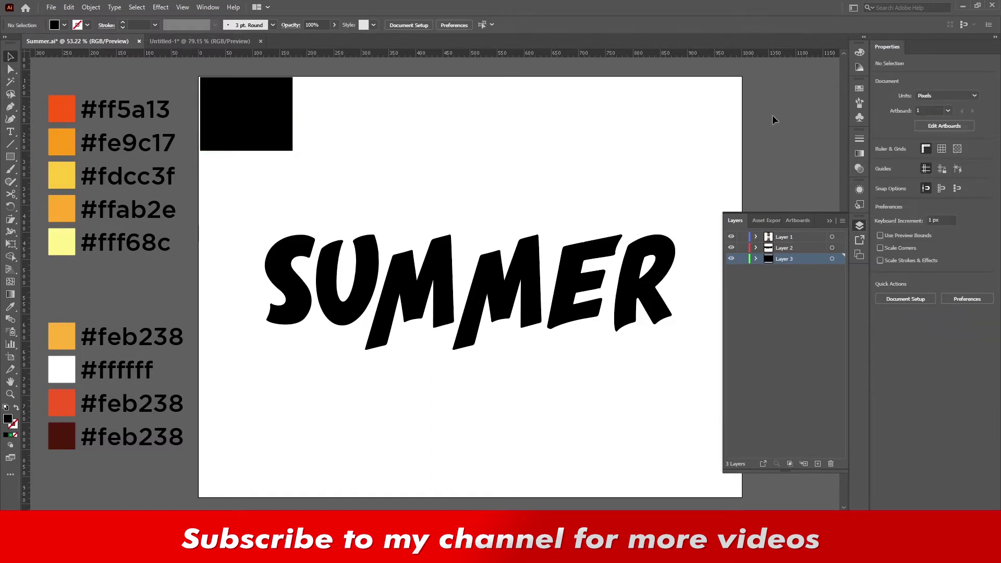
click(223, 117)
- Make the rectangle 1000 px wide, centre it and stretch it to cover the artboard
click(954, 93)
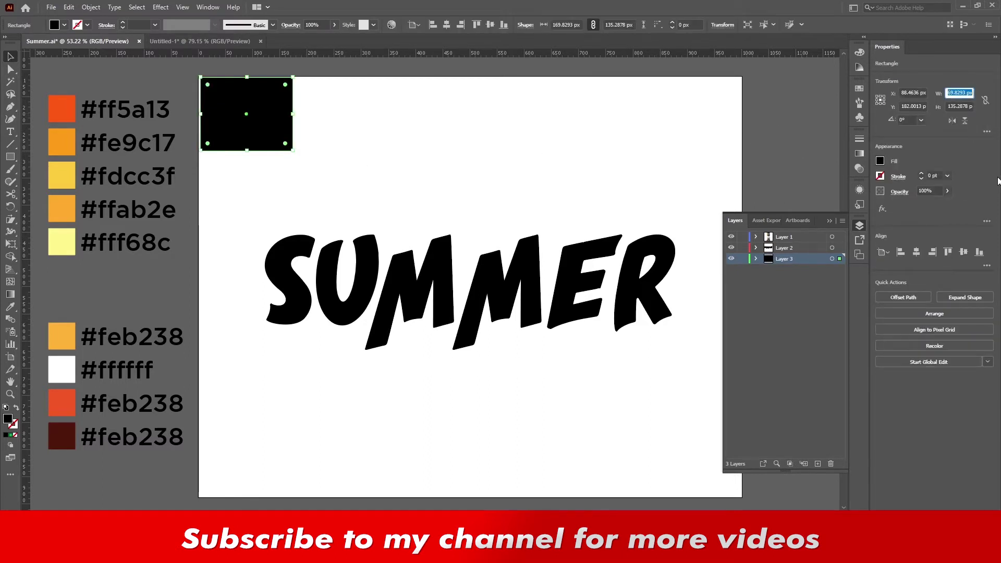
text(1000)
key(Return)
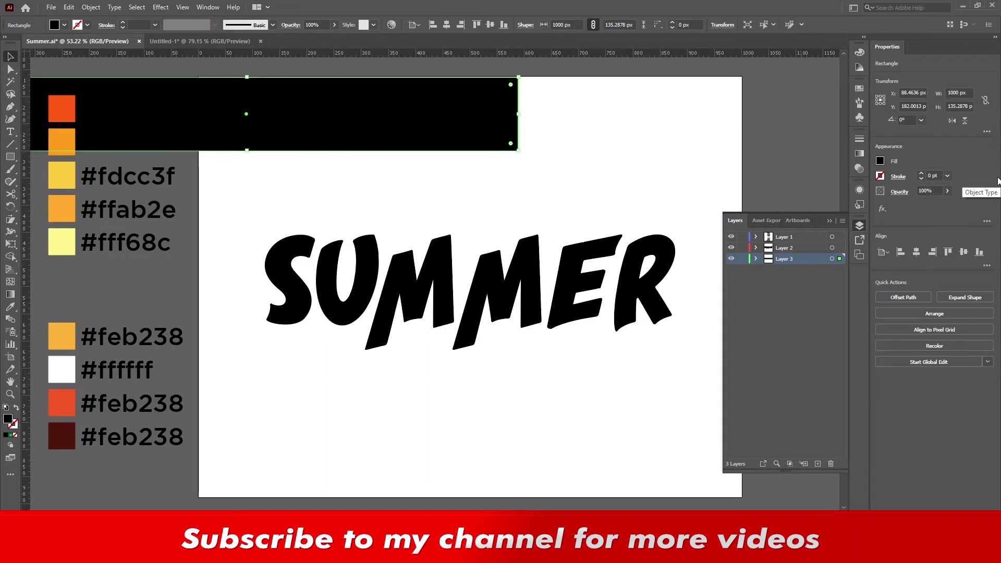
click(446, 25)
click(458, 179)
key(ctrl+z)
drag(469, 151, 446, 497)
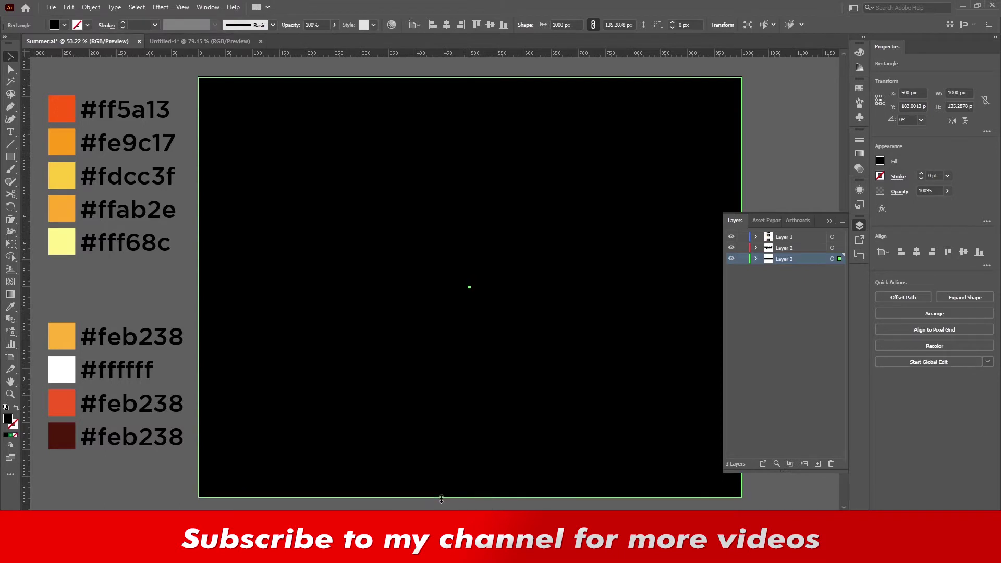
click(796, 108)
click(663, 175)
click(859, 153)
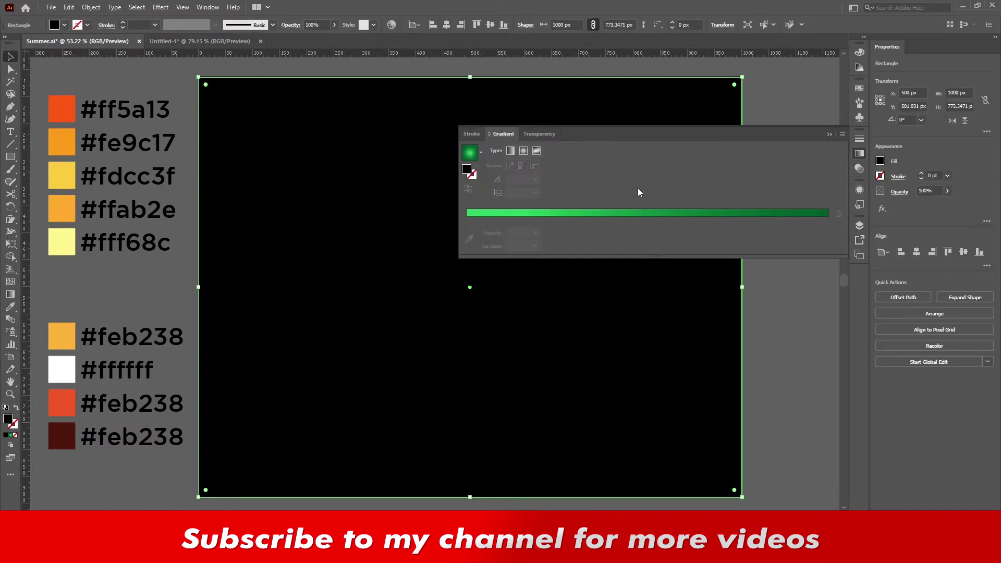
- Apply the green radial gradient swatch to the background rectangle, then select SUMMER
click(523, 150)
click(773, 95)
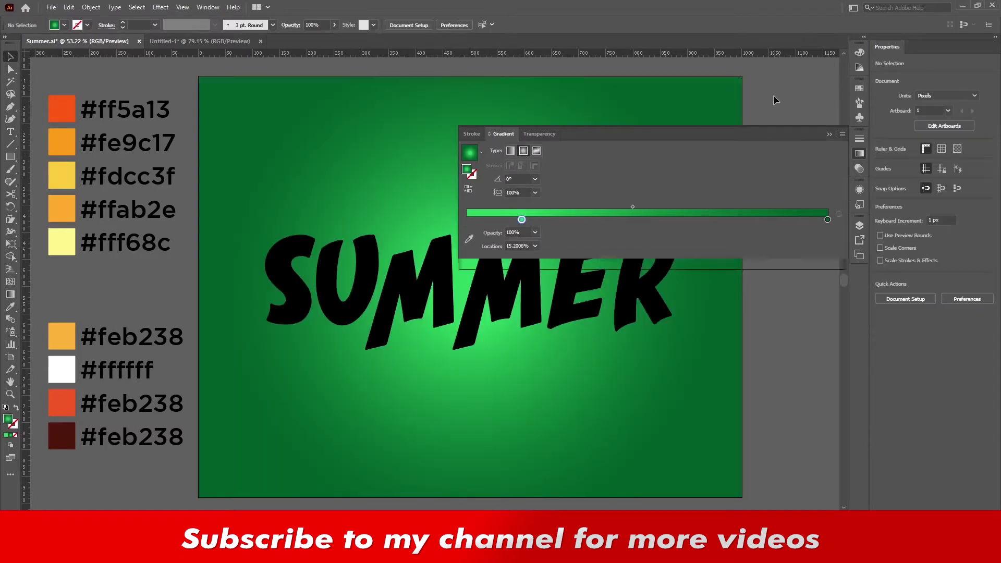
click(816, 134)
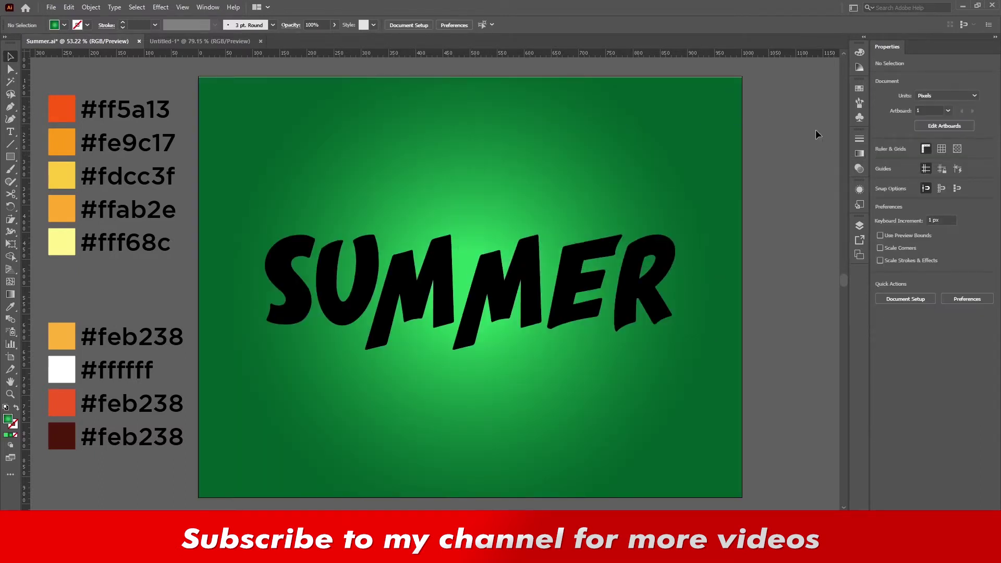
click(575, 177)
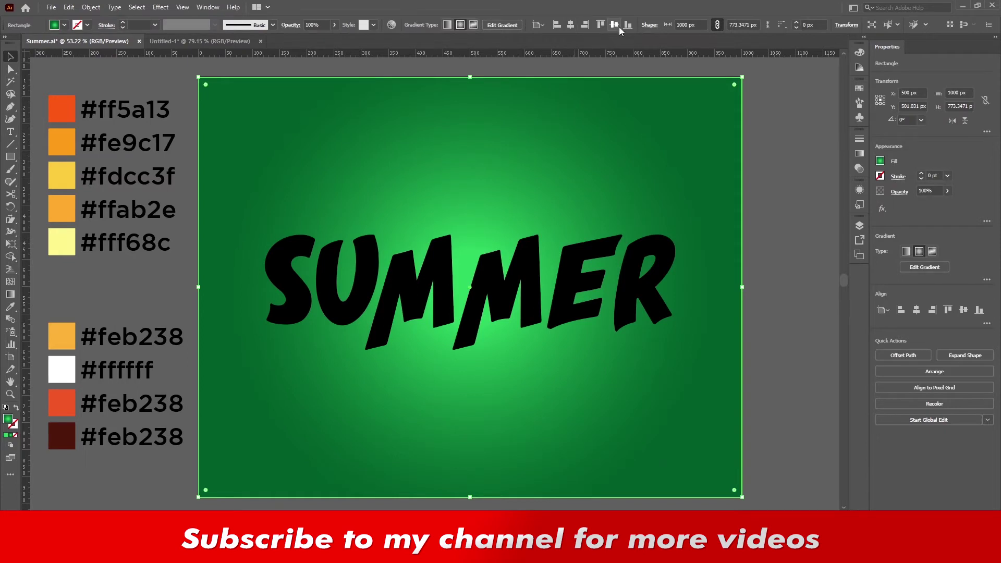
click(797, 147)
click(568, 282)
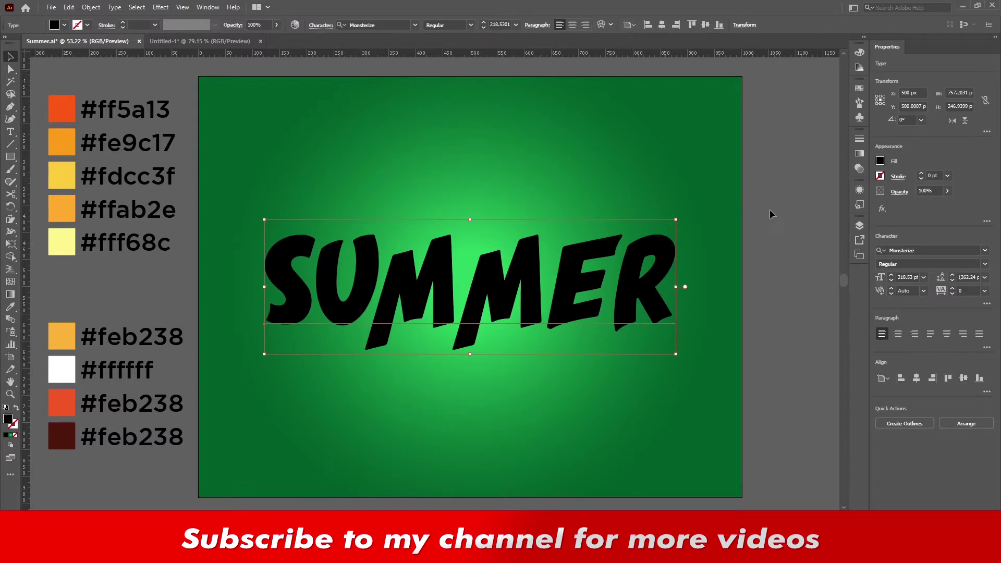
- Set SUMMER's fill to None, add a new fill and stroke, and give the fill the gradient swatch
click(15, 434)
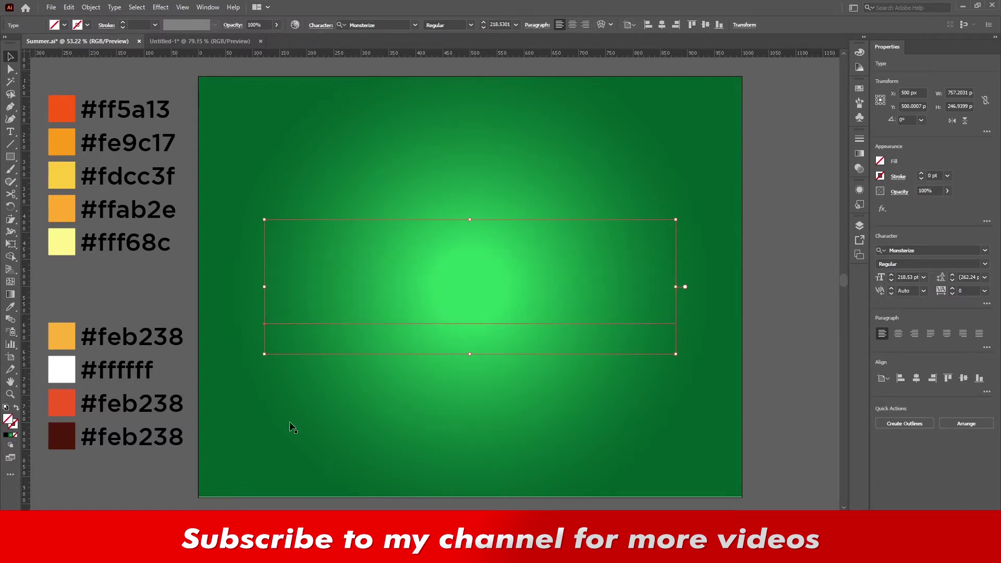
click(859, 189)
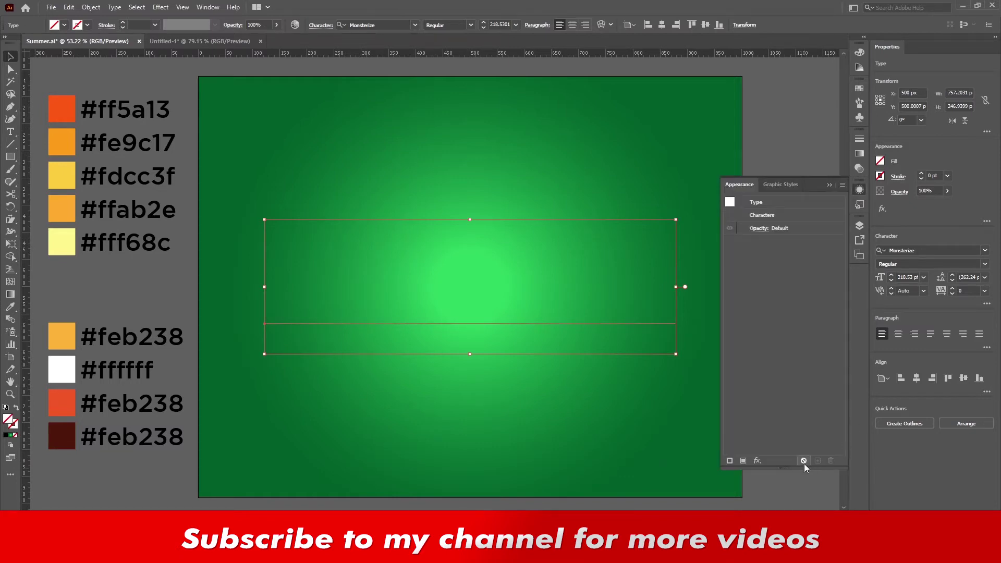
click(743, 460)
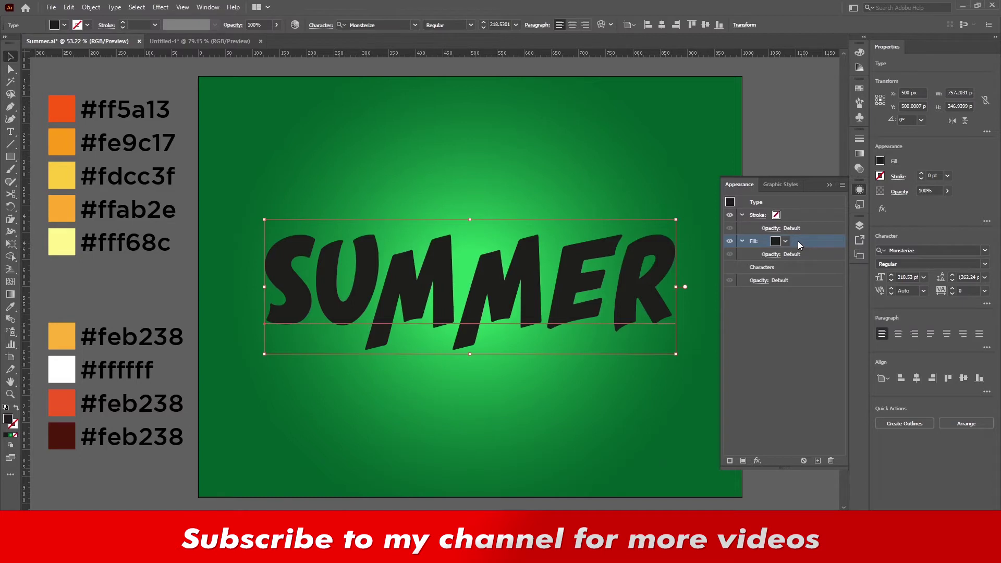
click(859, 155)
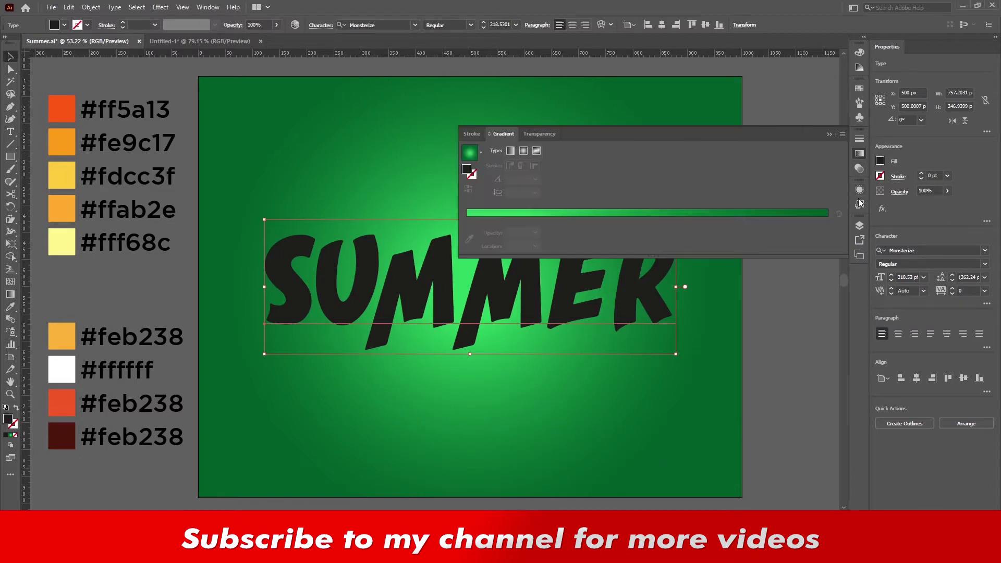
click(523, 151)
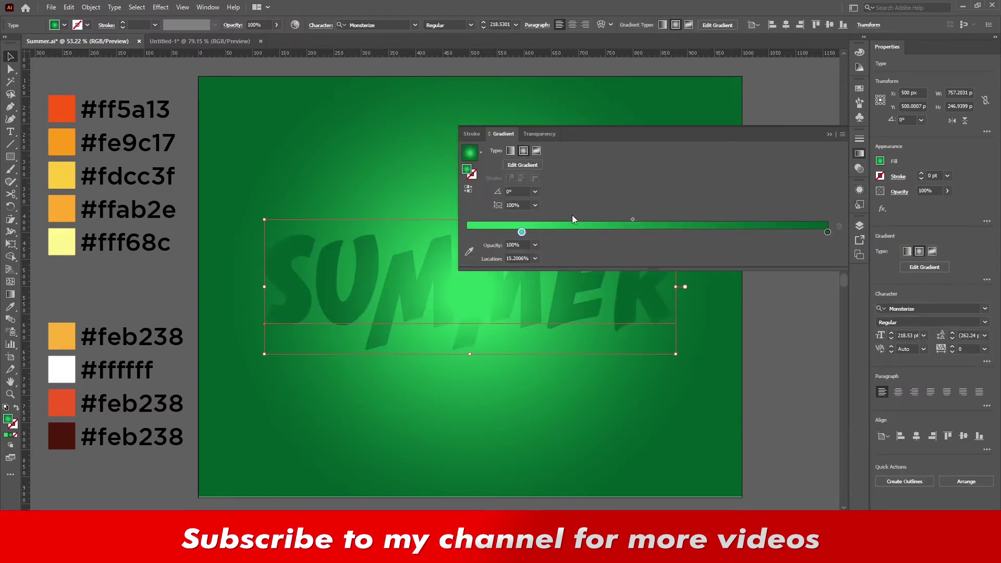
- Make the gradient linear with a pale yellow #fff68c start stop and an orange #ffab2e stop
click(510, 150)
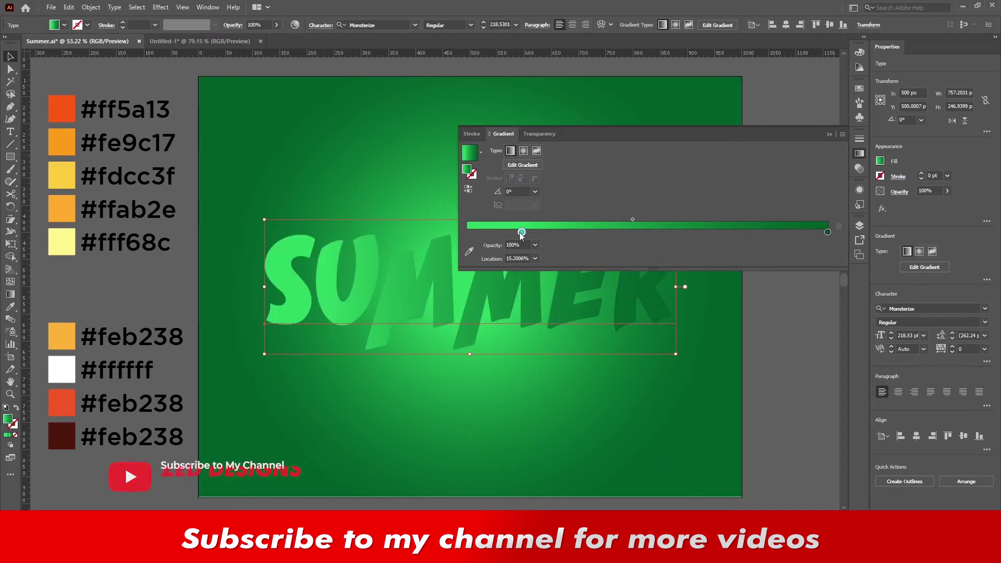
drag(521, 232, 448, 234)
click(469, 252)
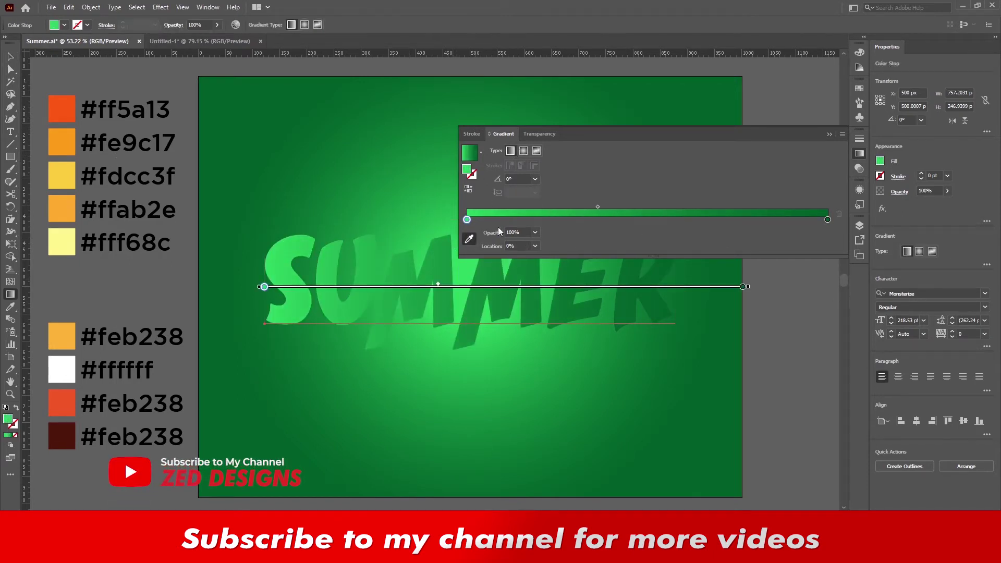
click(63, 241)
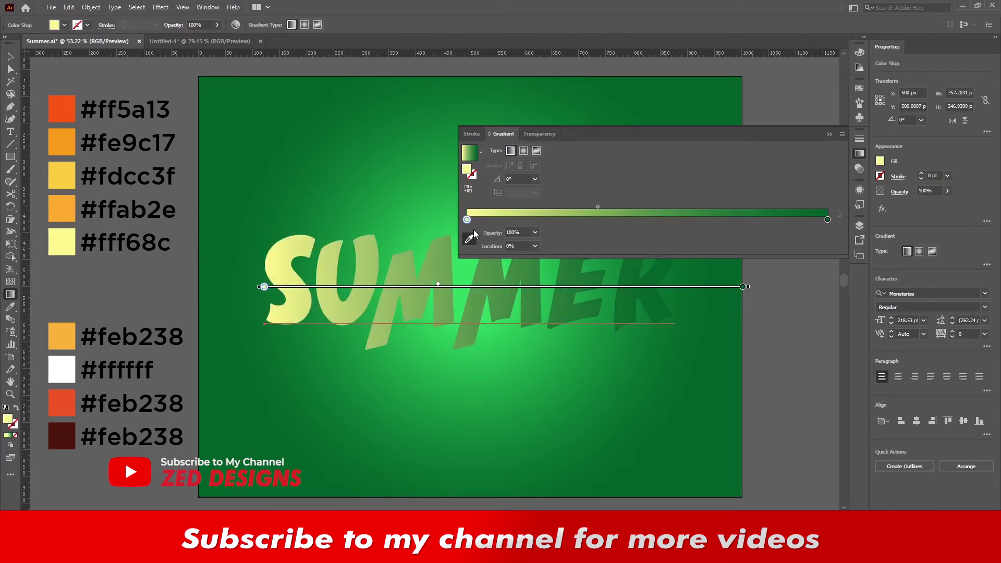
click(524, 220)
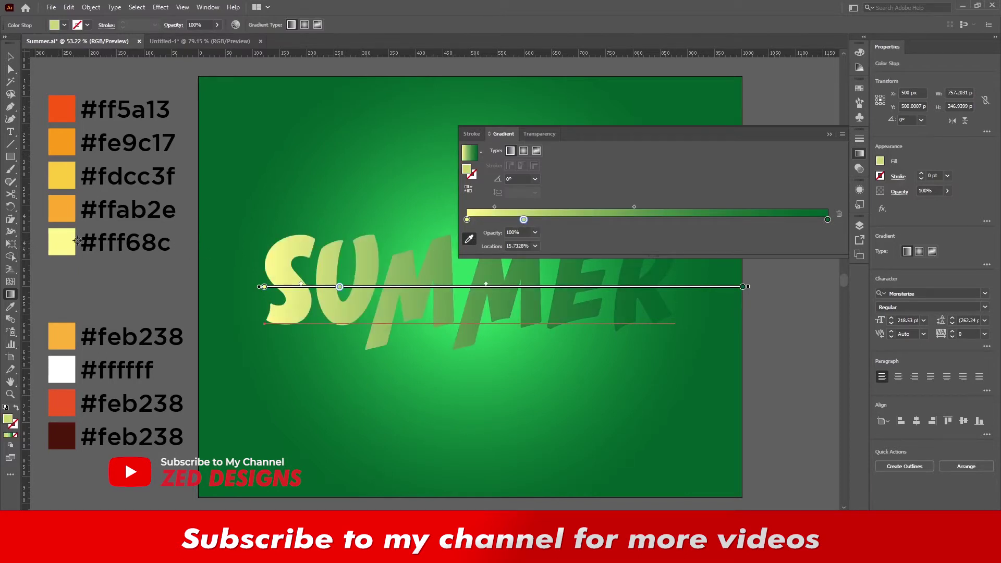
click(60, 210)
- Add yellow, #fe9c17 and #ff5a13 stops, remove the green end stop, move the orange-red stop to ~78%
click(563, 219)
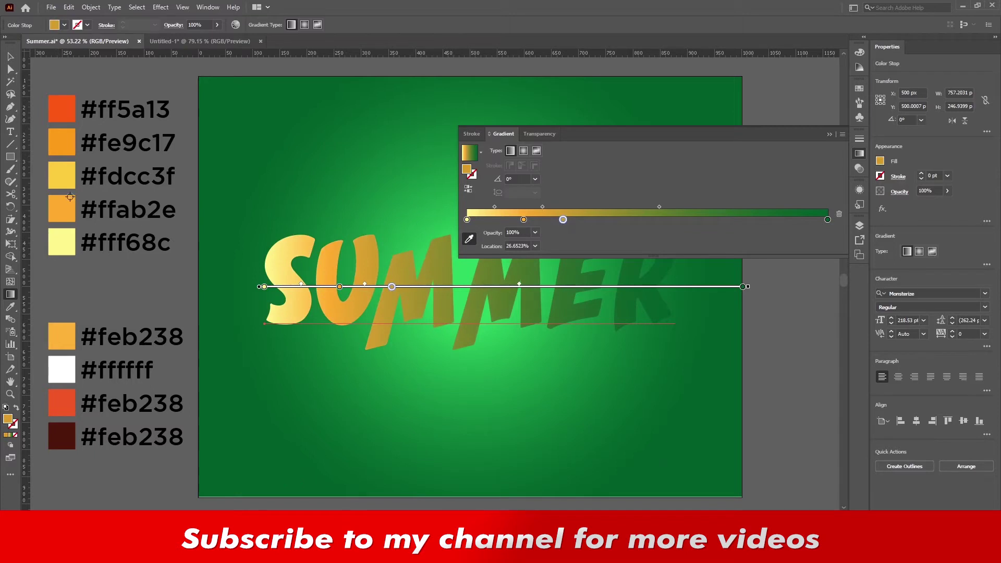
click(65, 185)
click(620, 220)
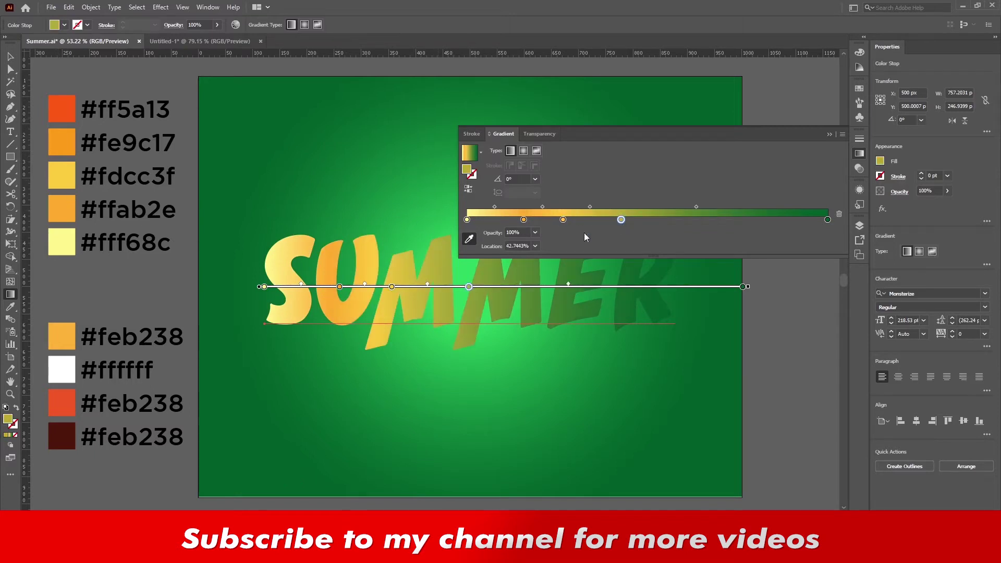
click(62, 150)
click(727, 220)
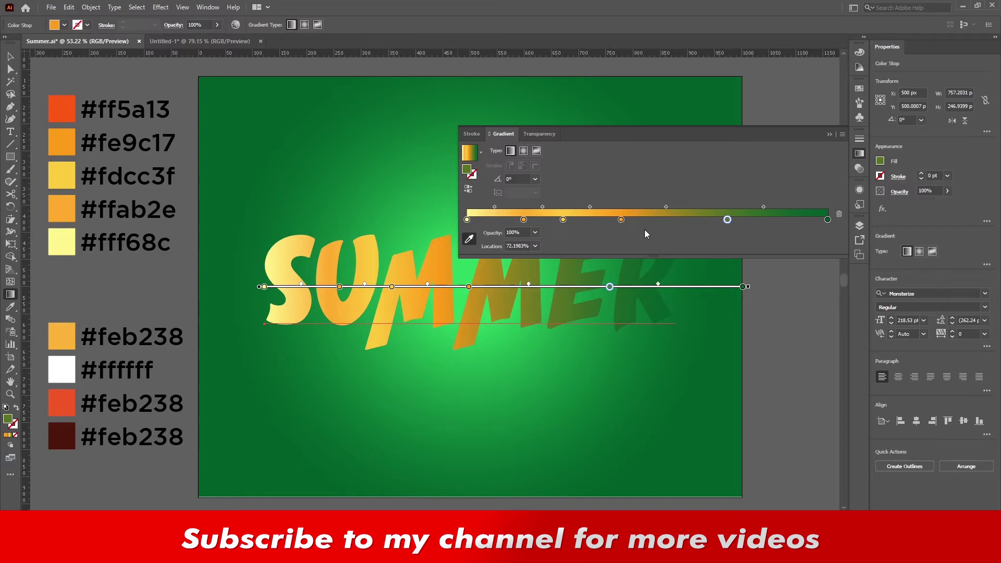
click(58, 110)
drag(828, 219, 828, 250)
drag(727, 220, 748, 219)
- Set the second gradient stop to 20% and the third to 44%
double_click(521, 246)
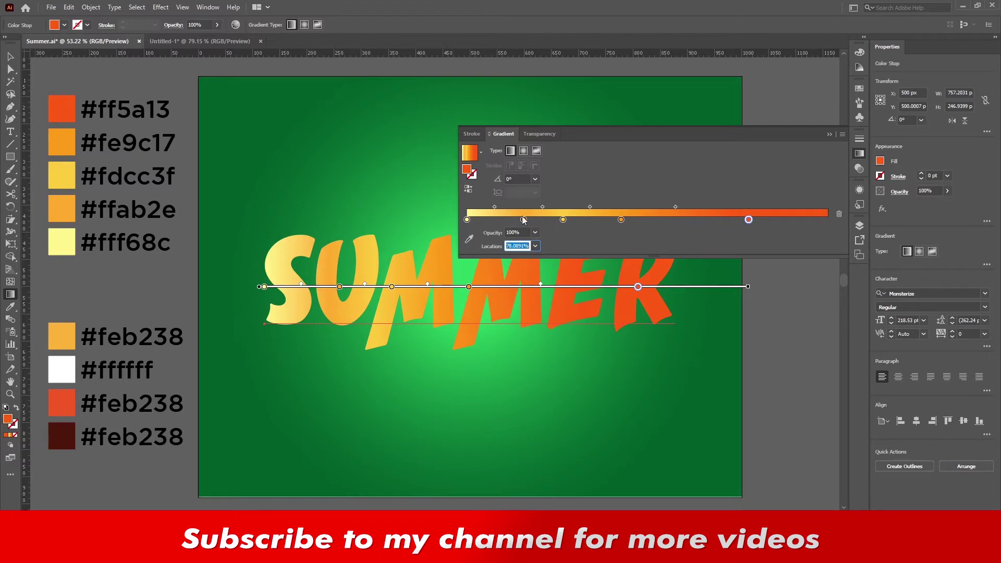
click(524, 219)
double_click(517, 246)
text(20)
key(Return)
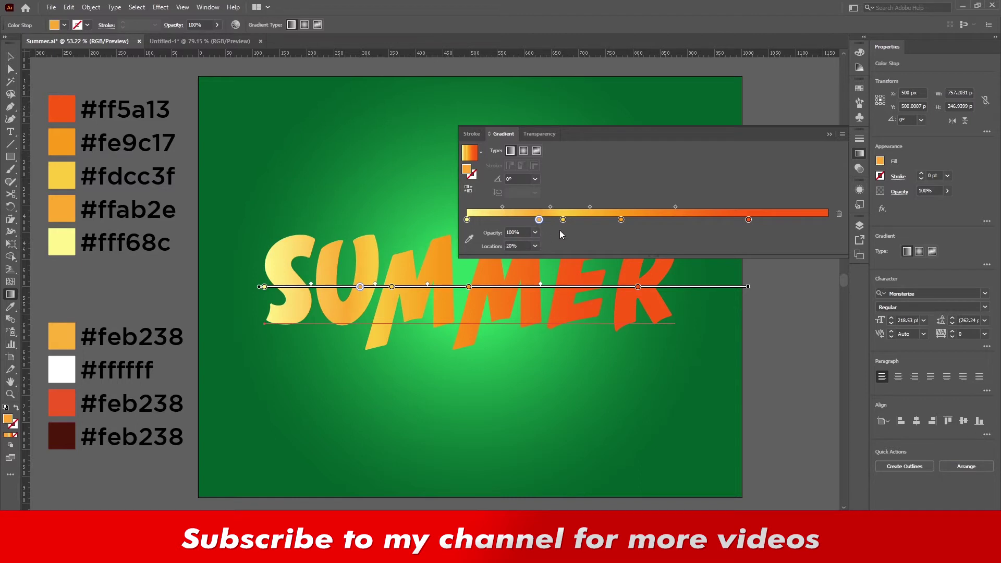
click(563, 220)
double_click(519, 249)
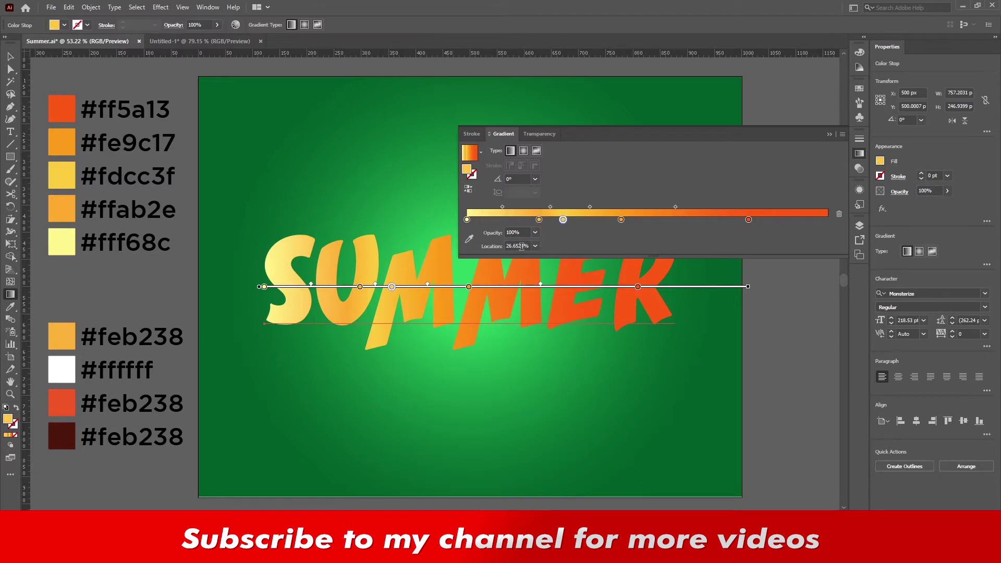
text(44)
key(Return)
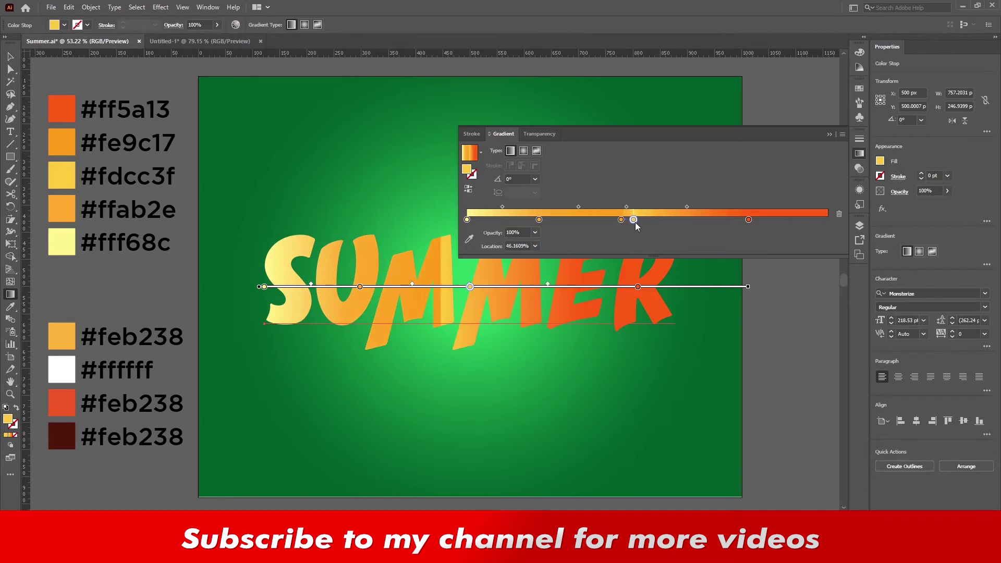
- Add a gradient stop near 38%, then set stop locations to 45% and 43%
drag(636, 221, 604, 221)
click(621, 220)
double_click(518, 245)
text(45)
key(Return)
click(603, 219)
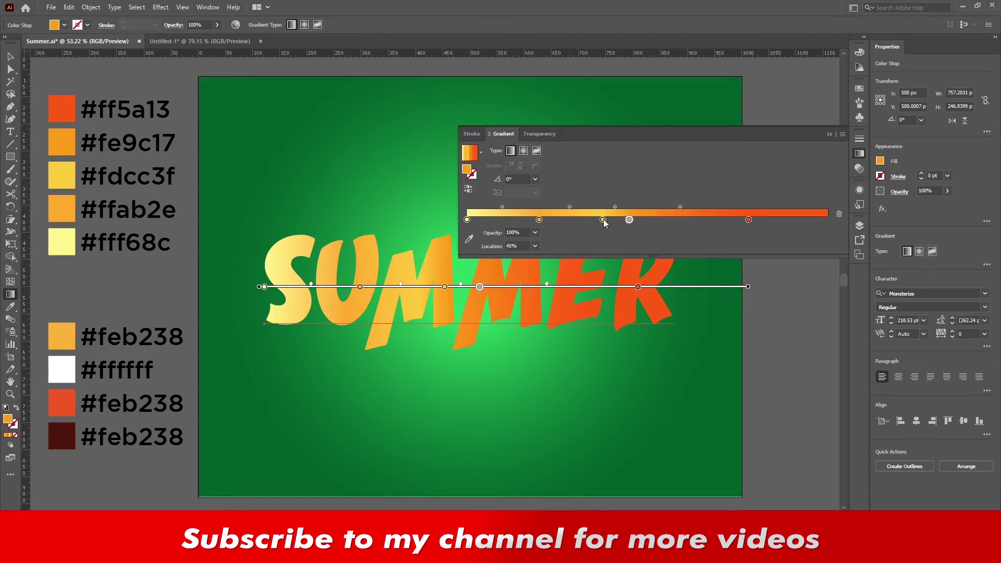
double_click(511, 245)
text(43)
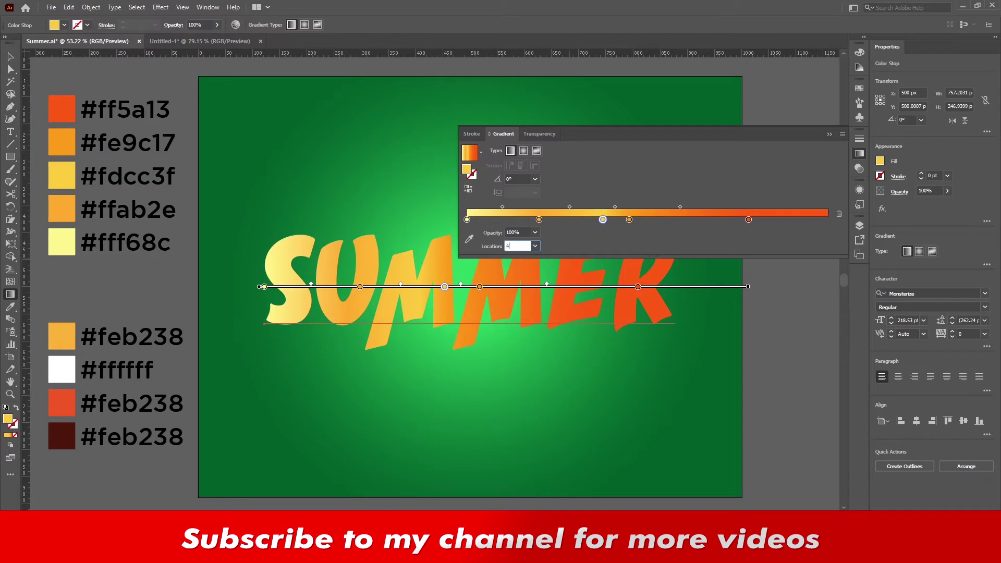
key(Return)
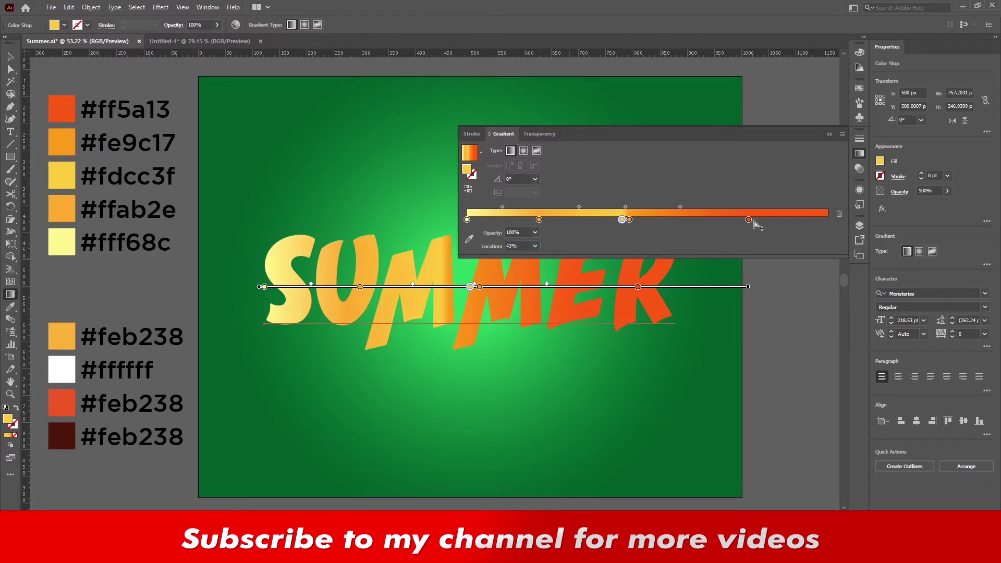
- Move the orange-red stop to 63% and set the gradient angle to -90°
click(748, 219)
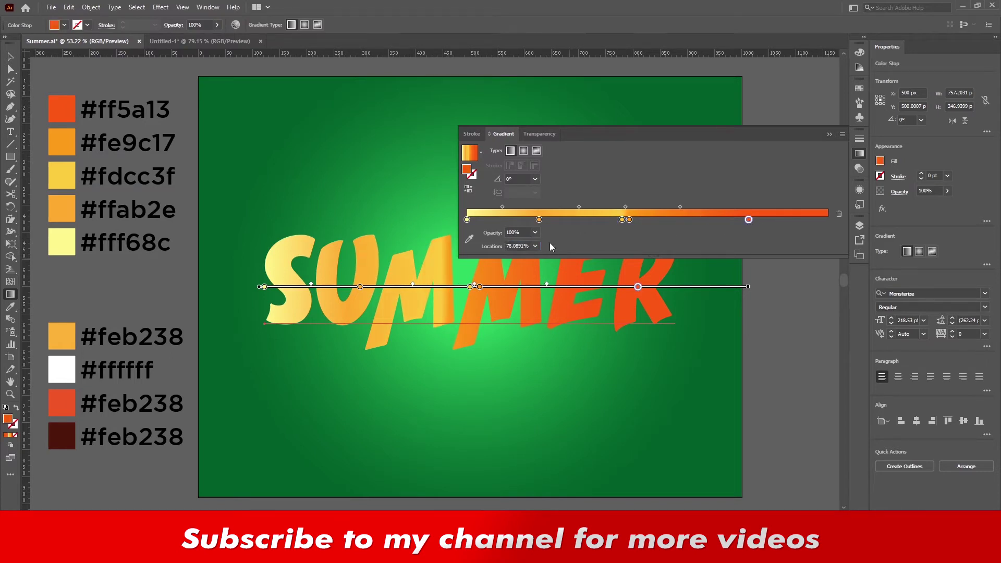
double_click(520, 246)
text(63)
key(Return)
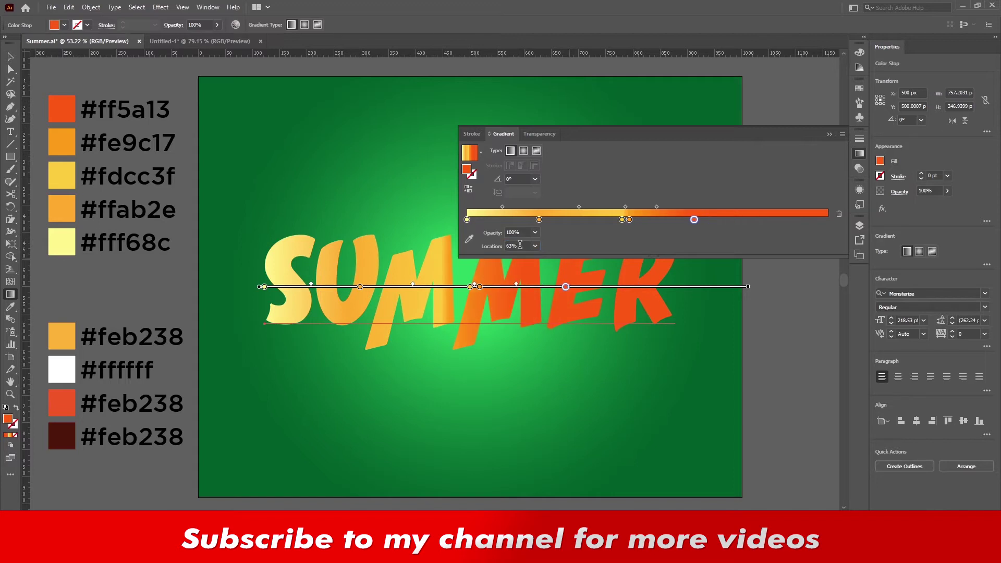
click(511, 179)
text(-)
key(Return)
text(-)
key(Tab)
- Refine SUMMER's gradient on-canvas with the Gradient tool, nudging the top and shortening the bottom
click(11, 56)
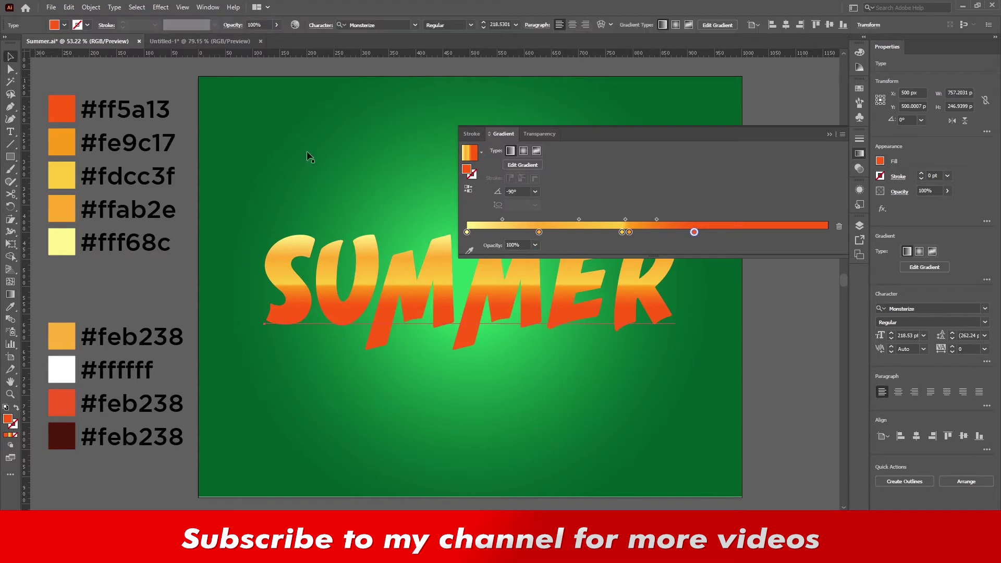
click(859, 153)
key(g)
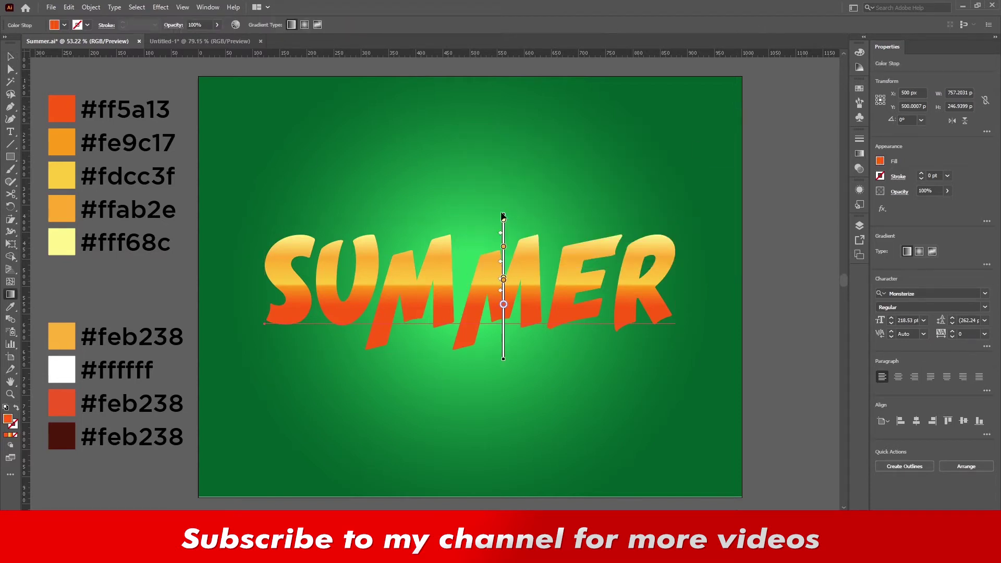
drag(504, 220, 504, 224)
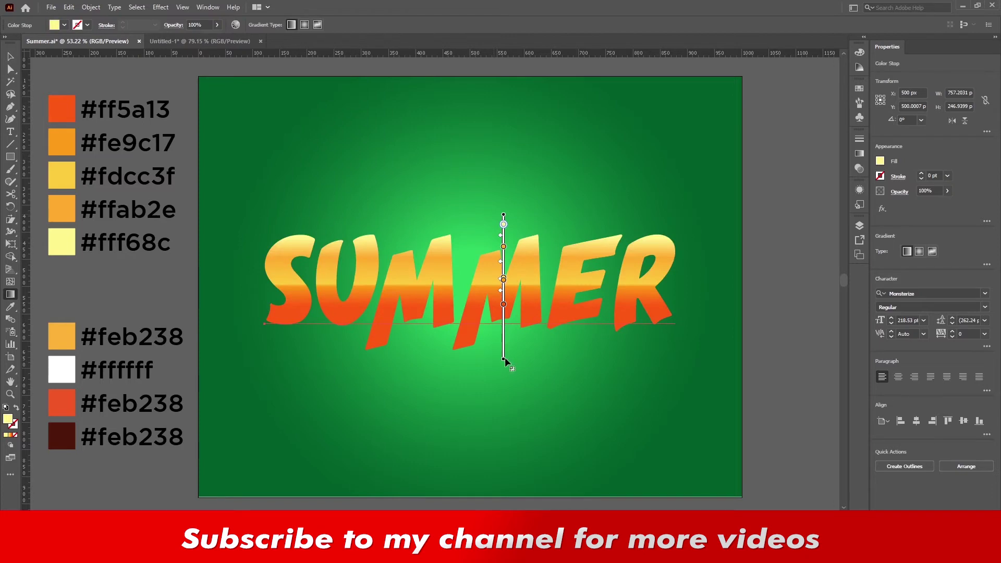
drag(504, 360, 501, 352)
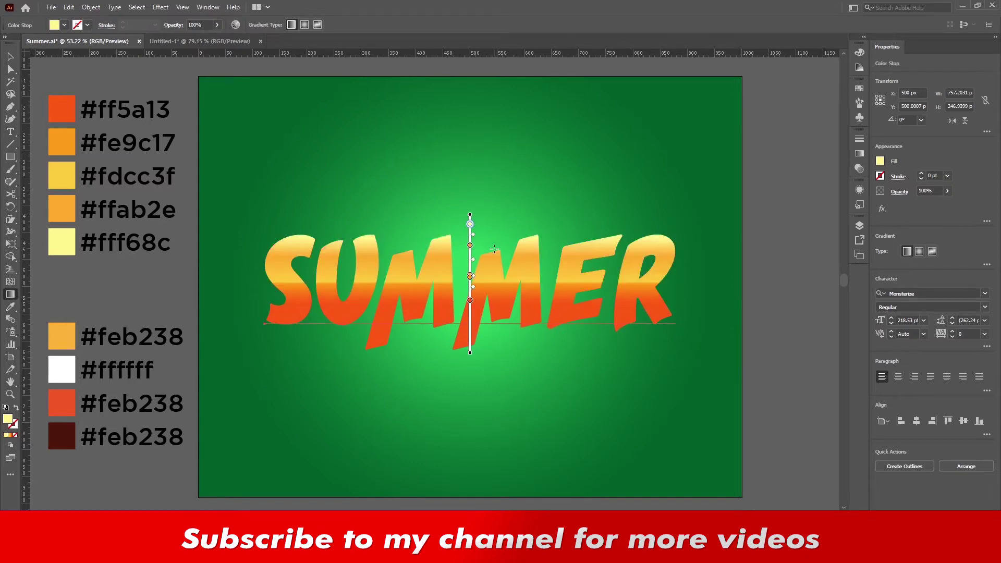
key(v)
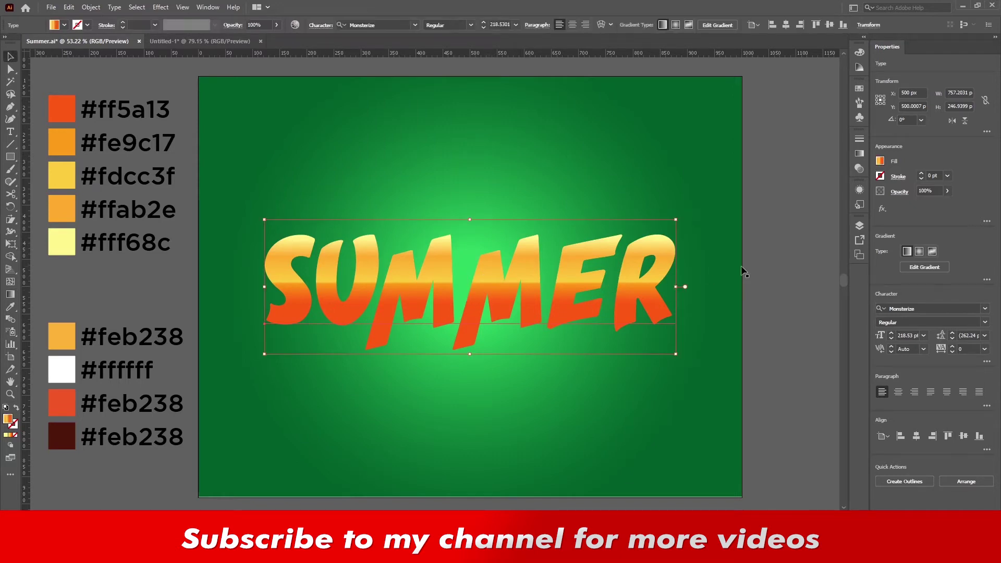
click(860, 190)
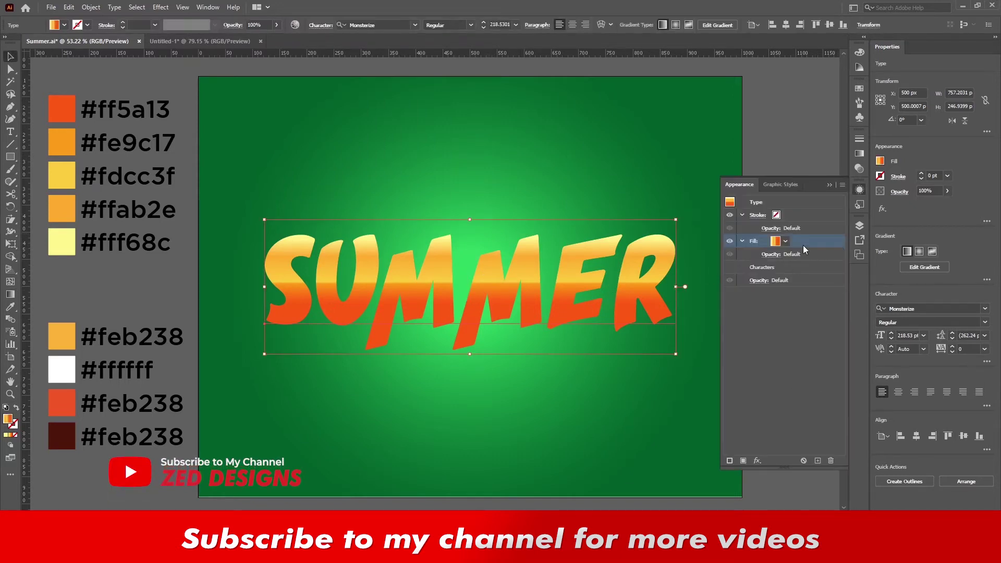
- Duplicate SUMMER's fill and colour the lower copy #feb238 orange
click(817, 461)
click(802, 268)
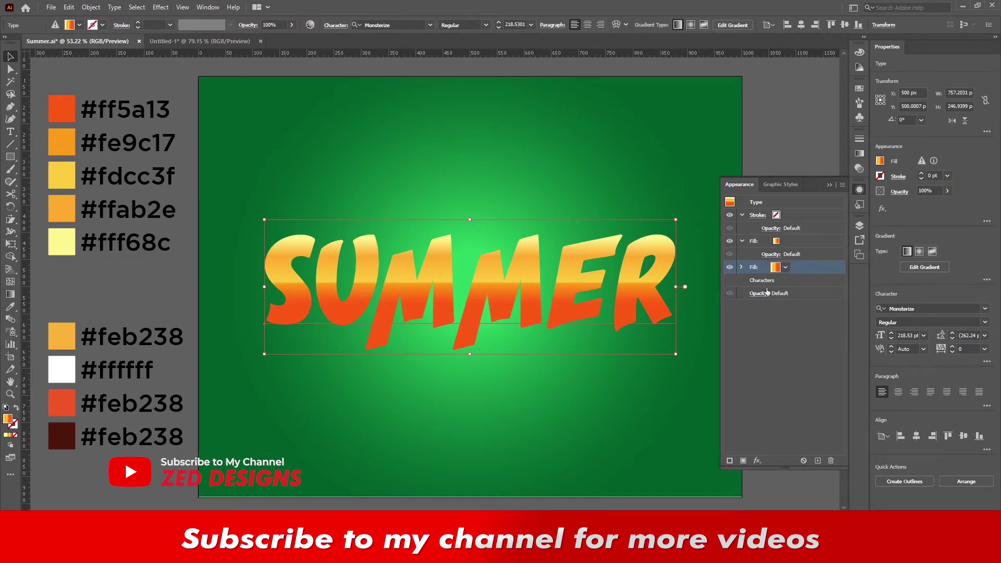
click(10, 306)
click(64, 334)
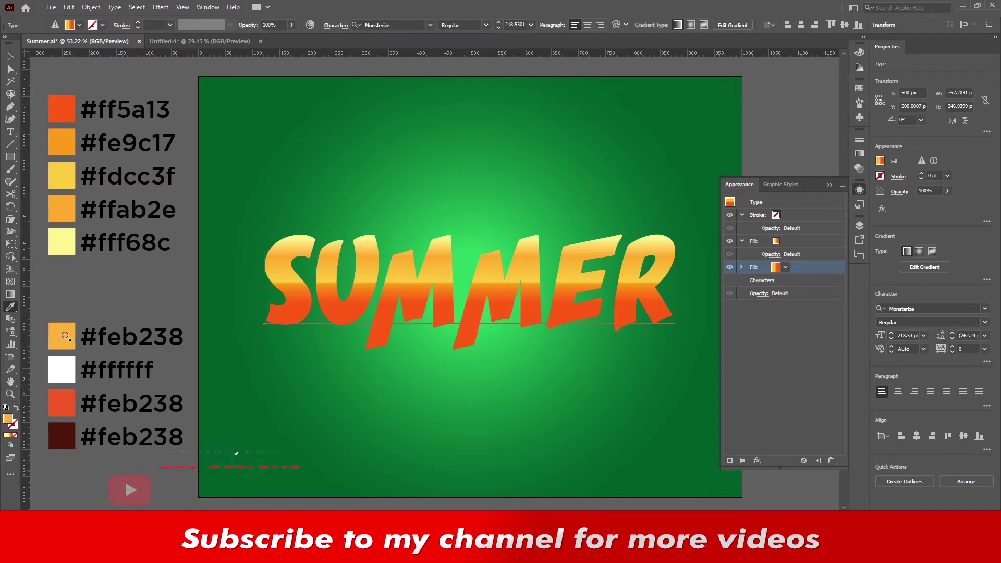
- Apply an Offset Path of 2 px with Round joins to the orange fill
click(757, 460)
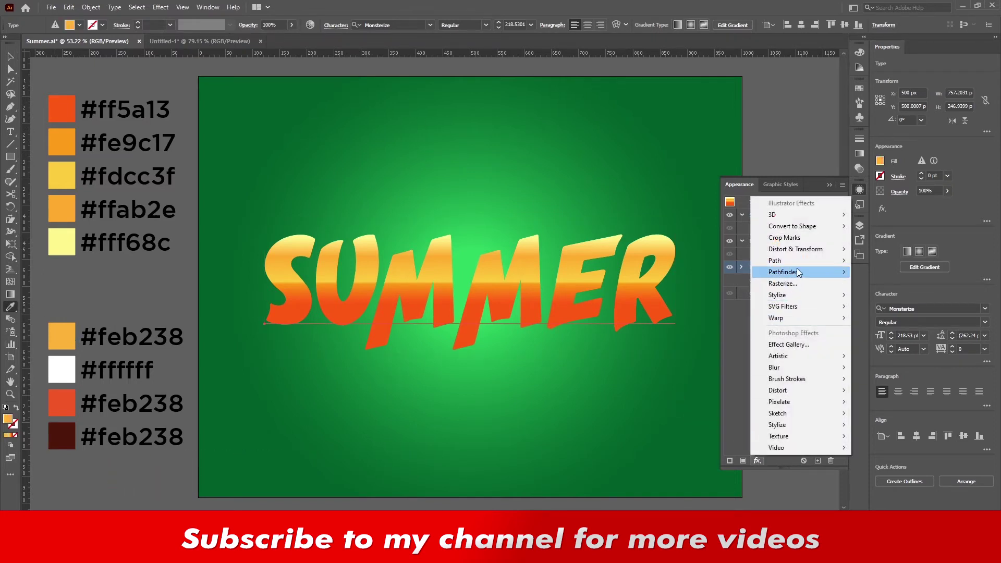
mouse_move(774, 260)
click(876, 260)
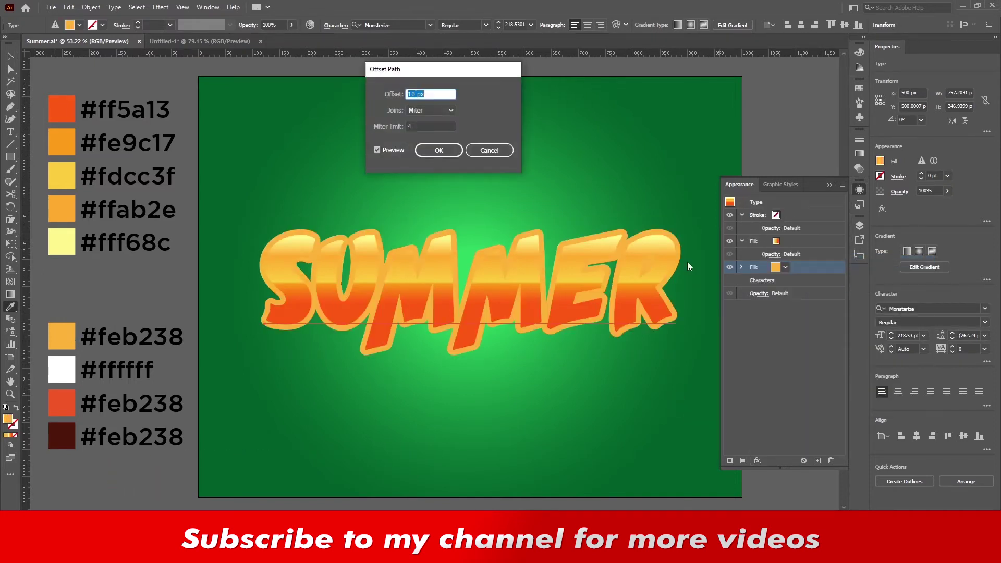
text(2)
key(Tab)
click(433, 110)
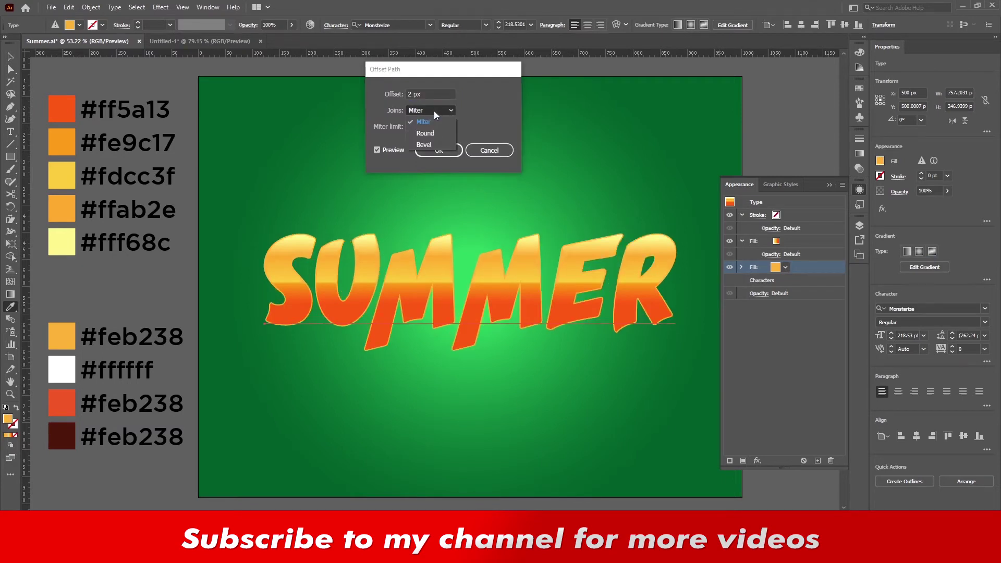
click(430, 134)
click(438, 150)
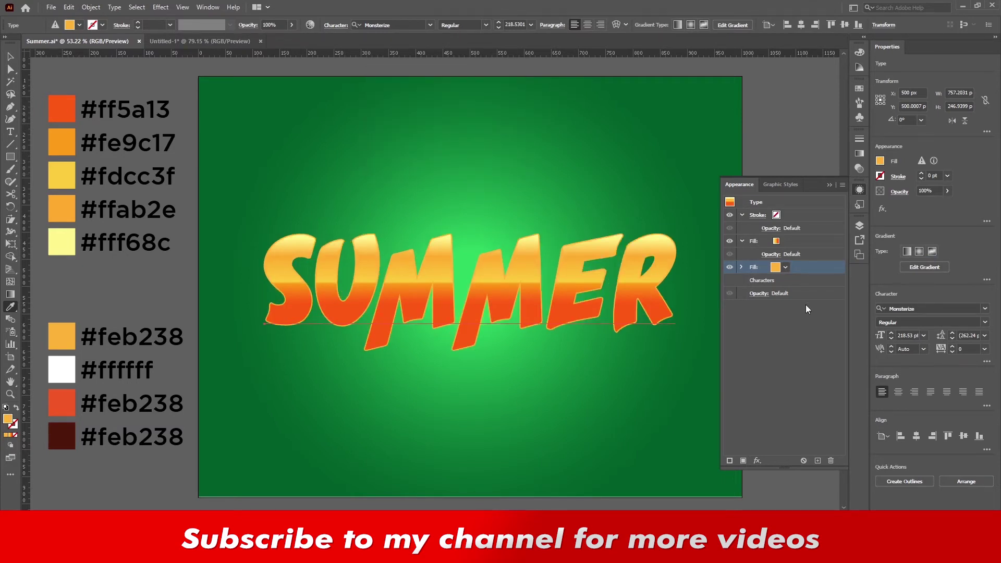
click(818, 459)
- Colour the new fill white, offset it 13 px with Round joins, and duplicate it
click(775, 282)
click(678, 297)
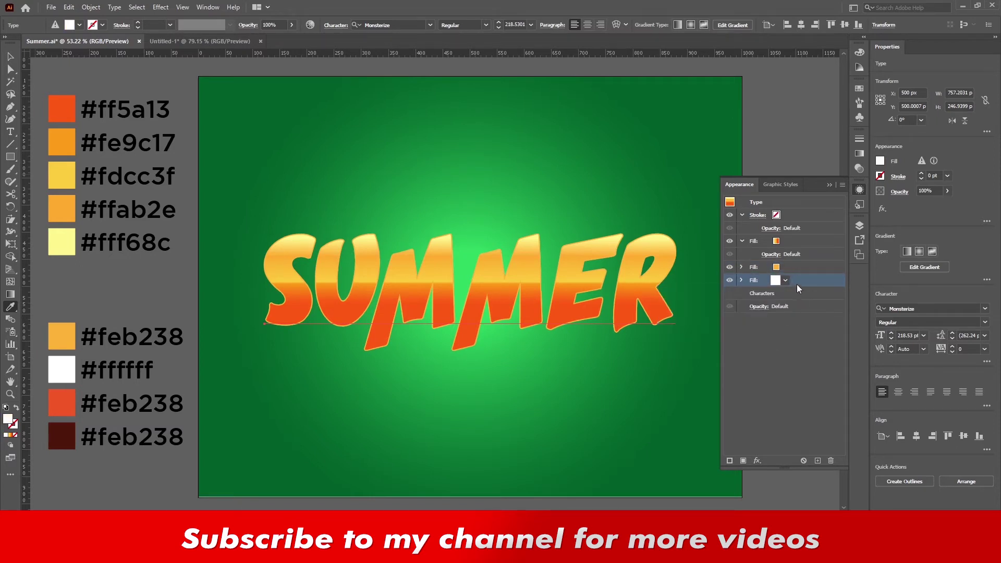
click(756, 461)
mouse_move(798, 260)
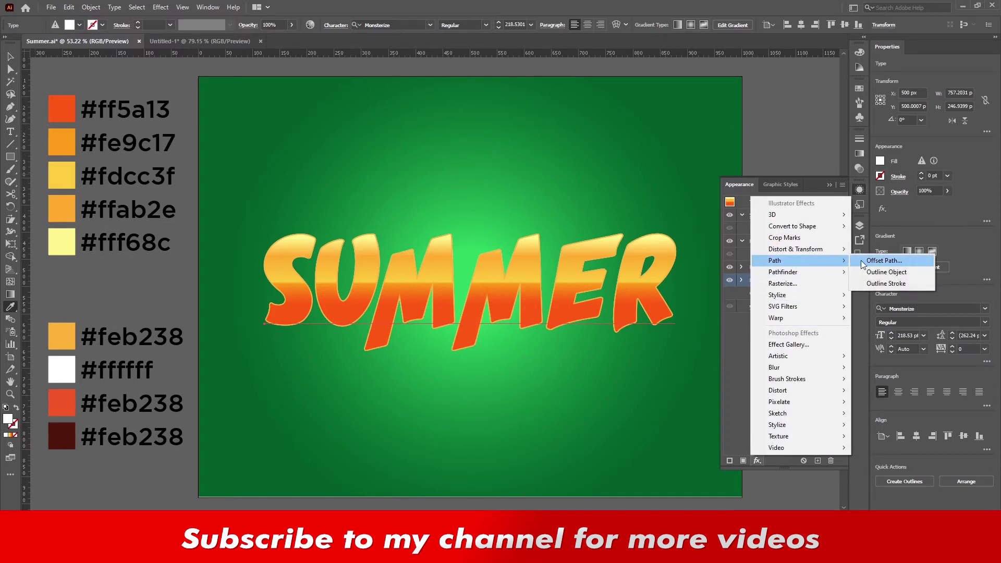
click(857, 265)
click(536, 288)
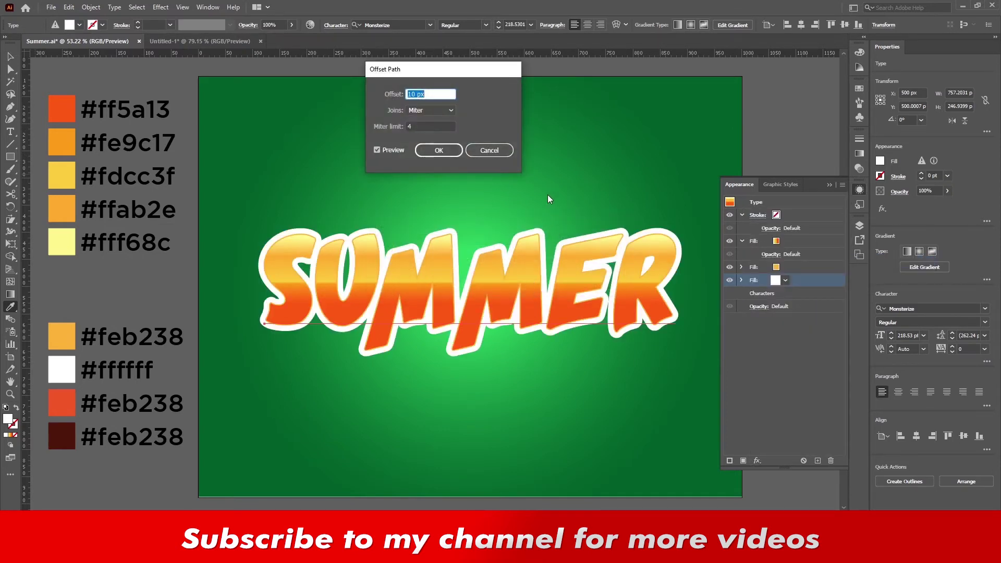
text(13)
key(Tab)
key(Tab)
key(shift+Tab)
key(Down)
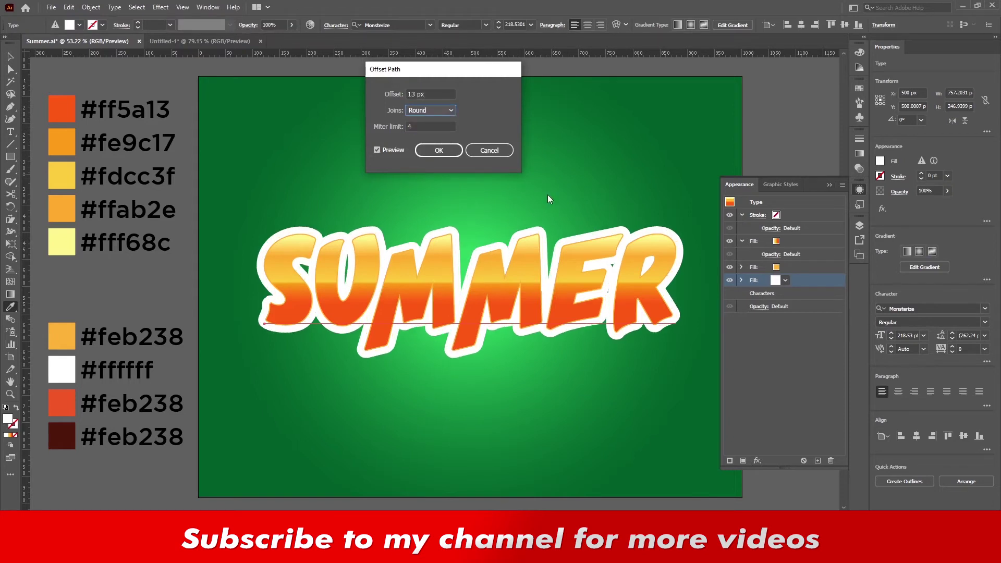
key(Tab)
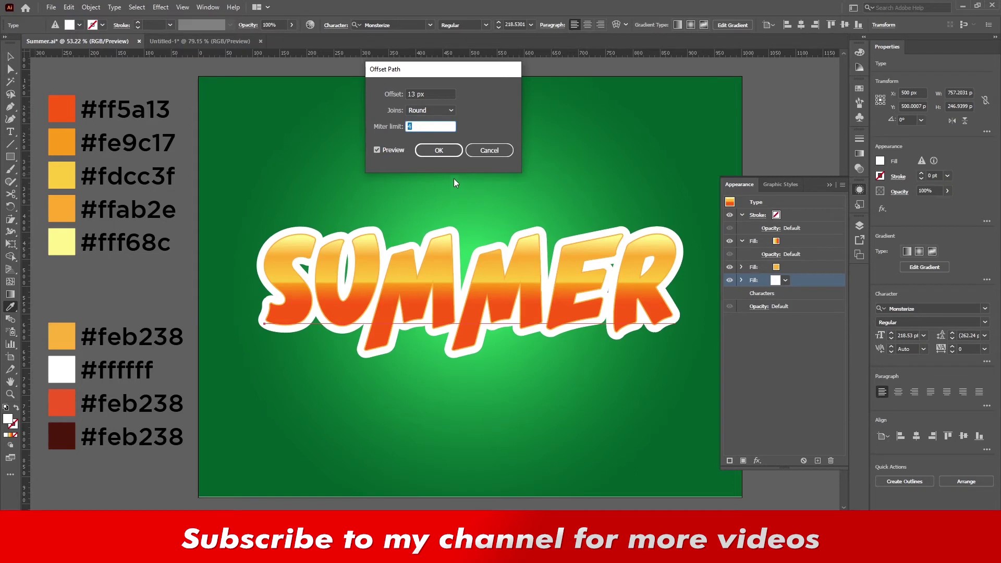
click(439, 151)
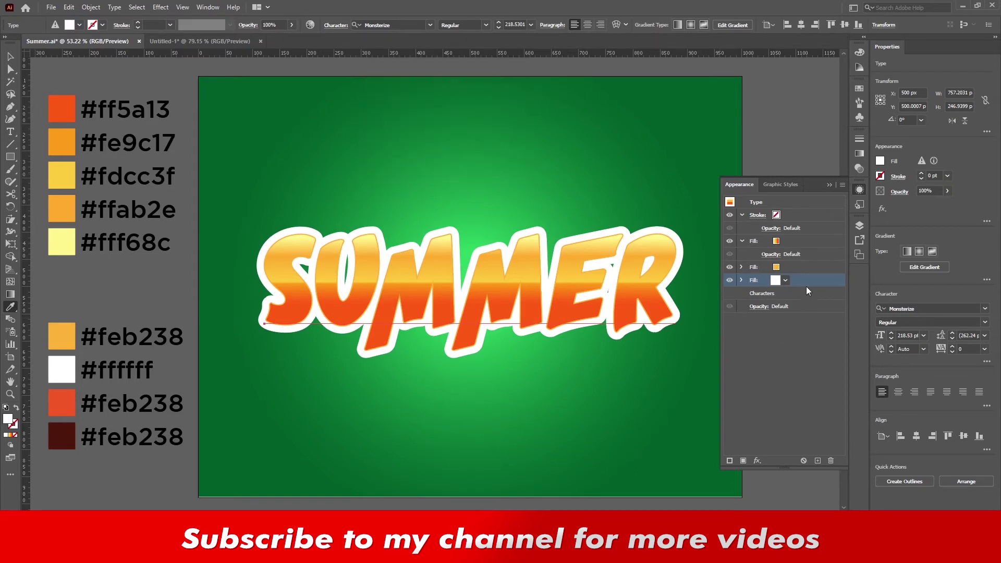
click(818, 461)
click(795, 294)
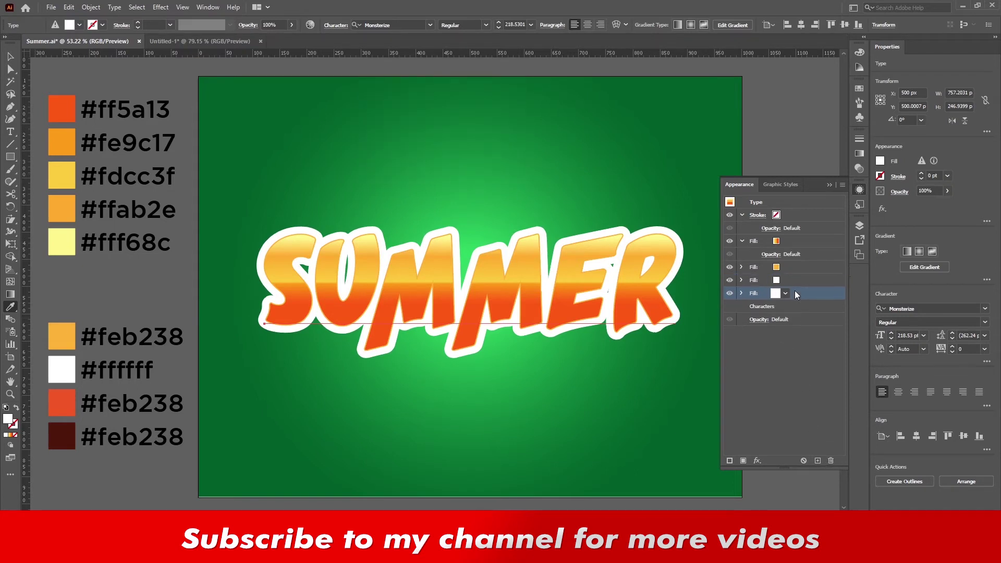
- Colour the bottom fill red-orange and give it a 13 px Offset Path
click(10, 309)
click(757, 460)
mouse_move(774, 261)
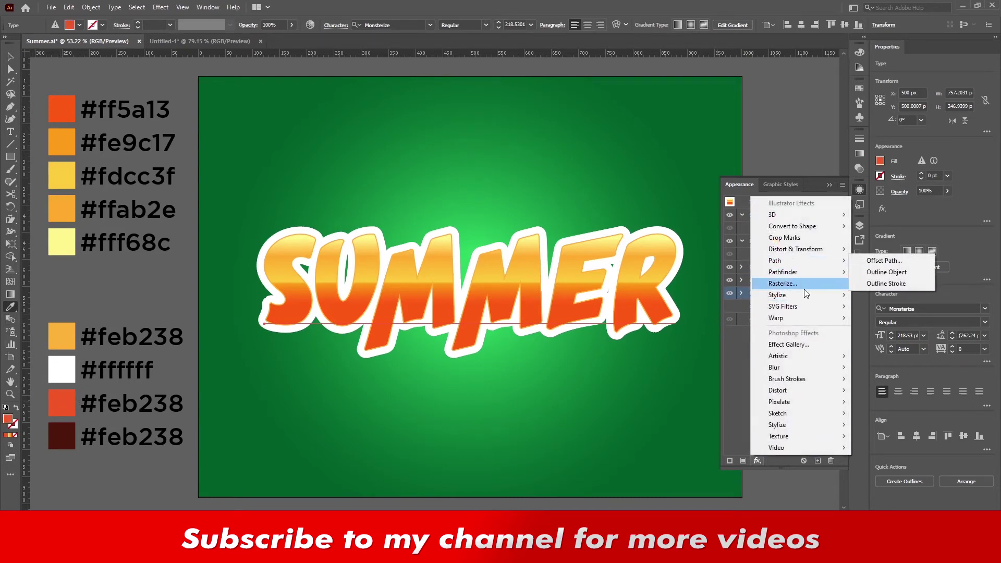
click(885, 261)
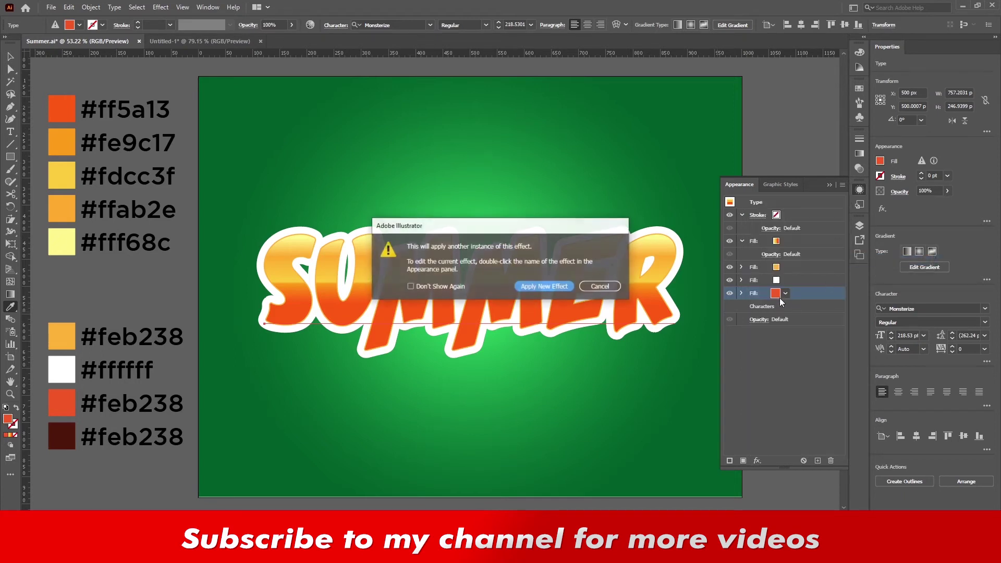
click(539, 287)
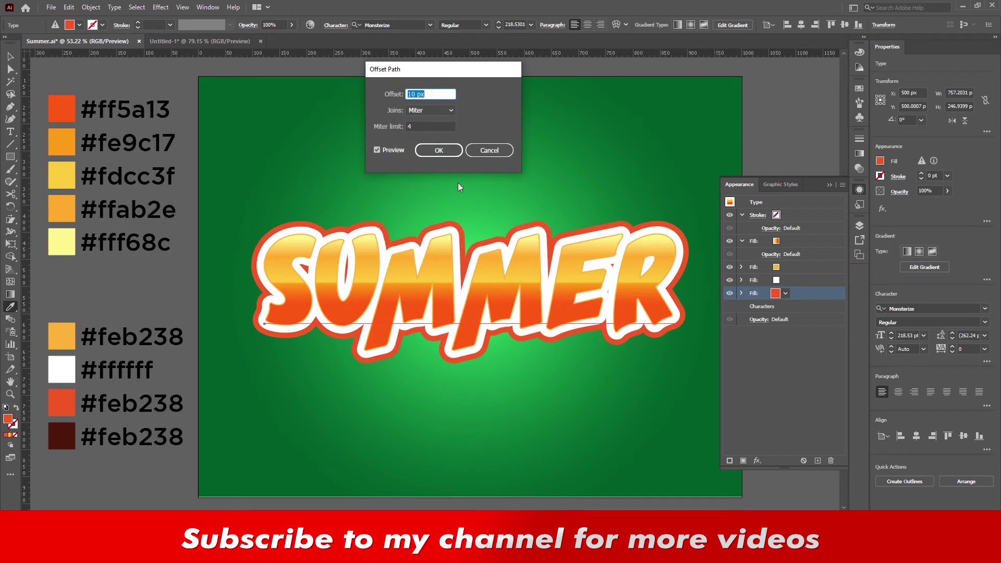
text(13)
key(Tab)
key(Return)
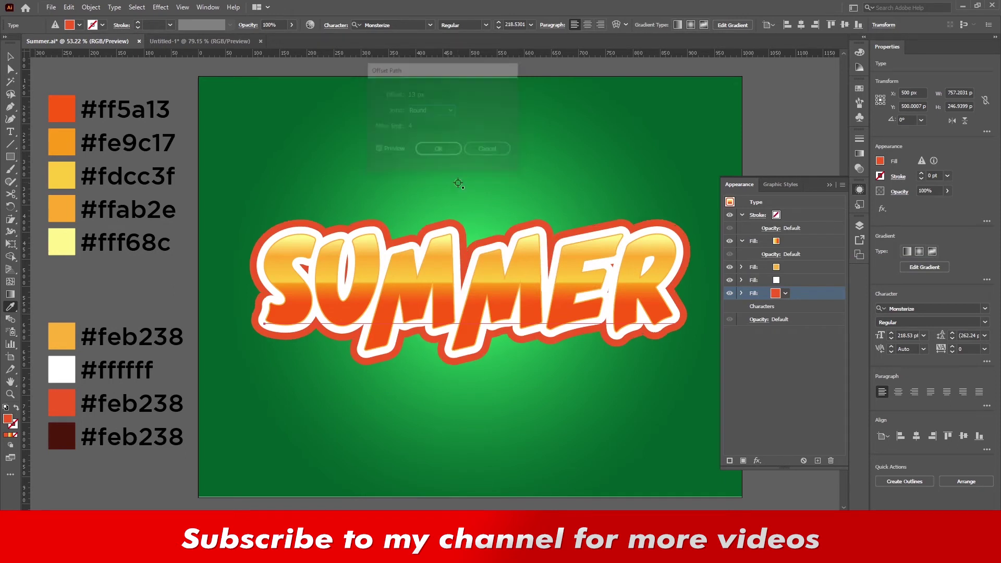
- Duplicate the red-orange fill and colour the new bottom copy dark brown
click(817, 460)
click(783, 303)
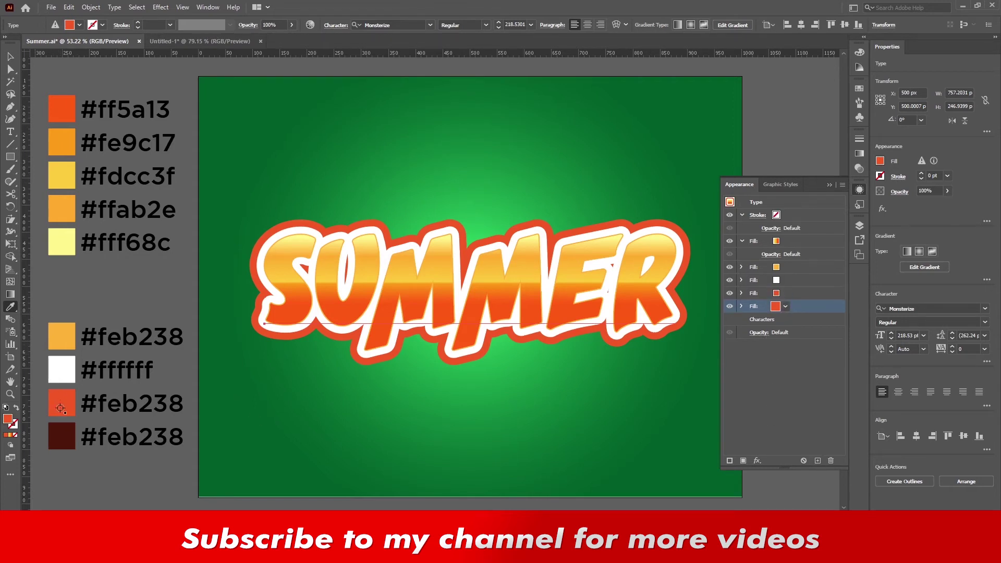
click(56, 432)
- Add a Transform effect to the dark fill, moving 1 px horizontally and vertically
click(757, 460)
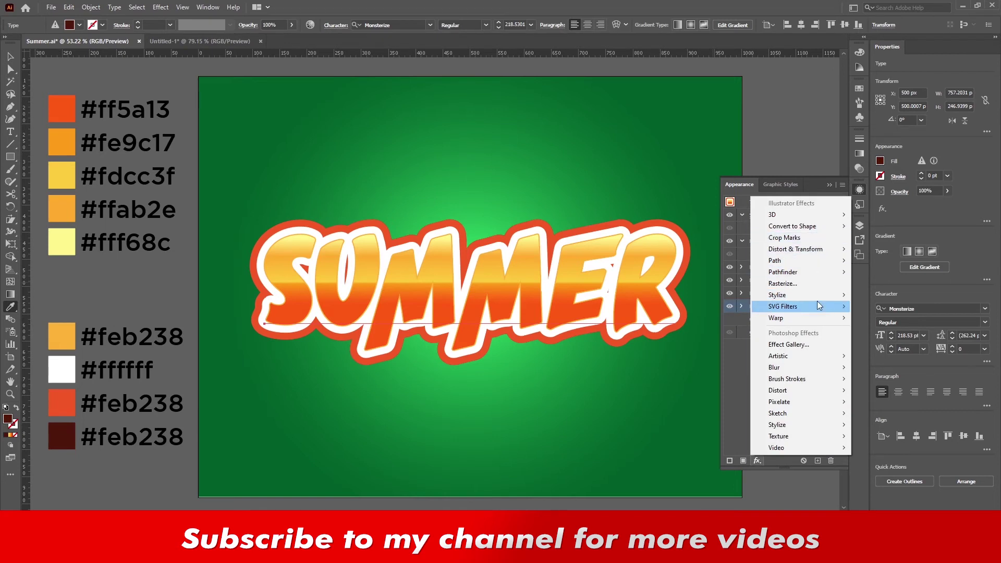
mouse_move(796, 248)
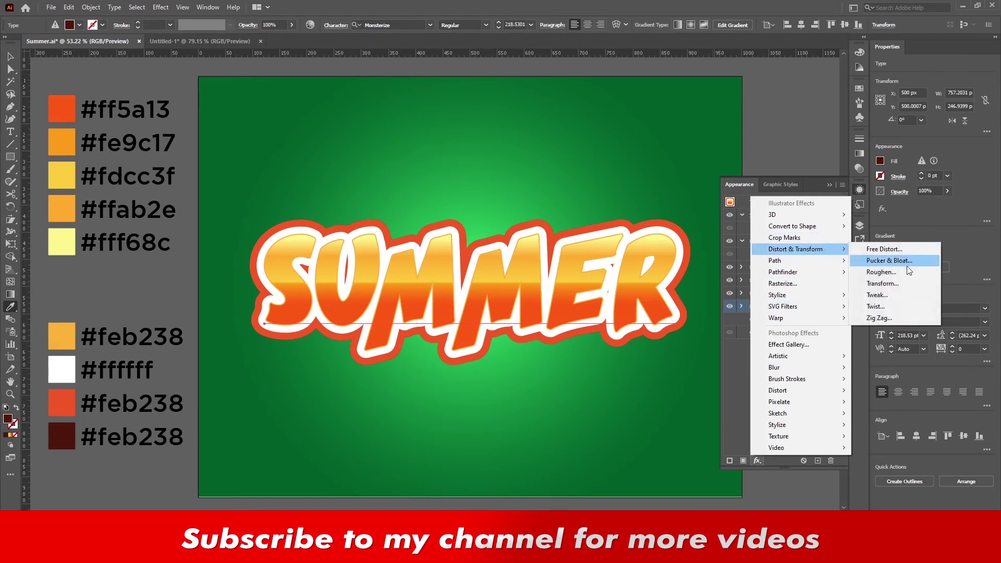
click(889, 295)
key(Tab)
key(Tab)
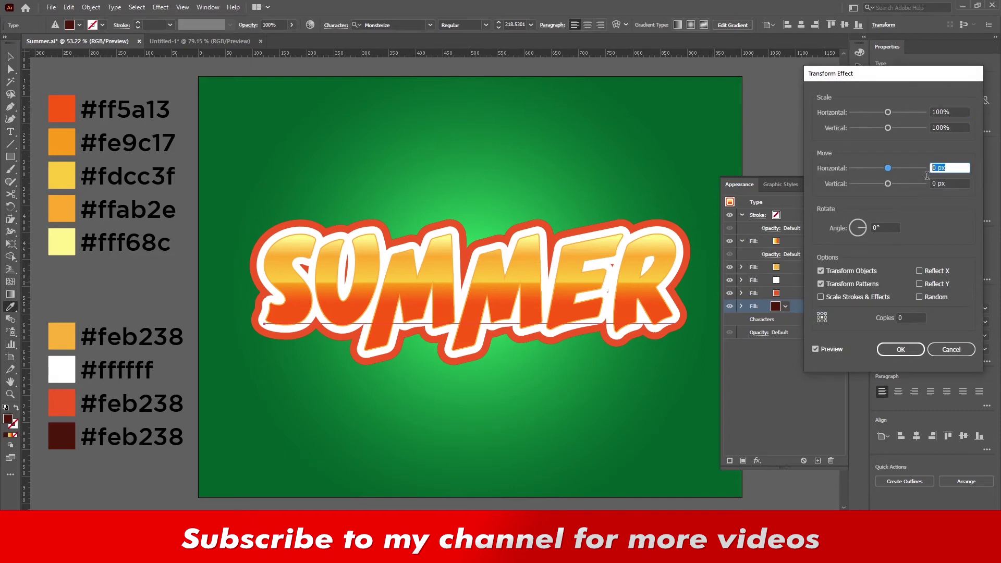
text(1)
key(Tab)
text(1)
key(Tab)
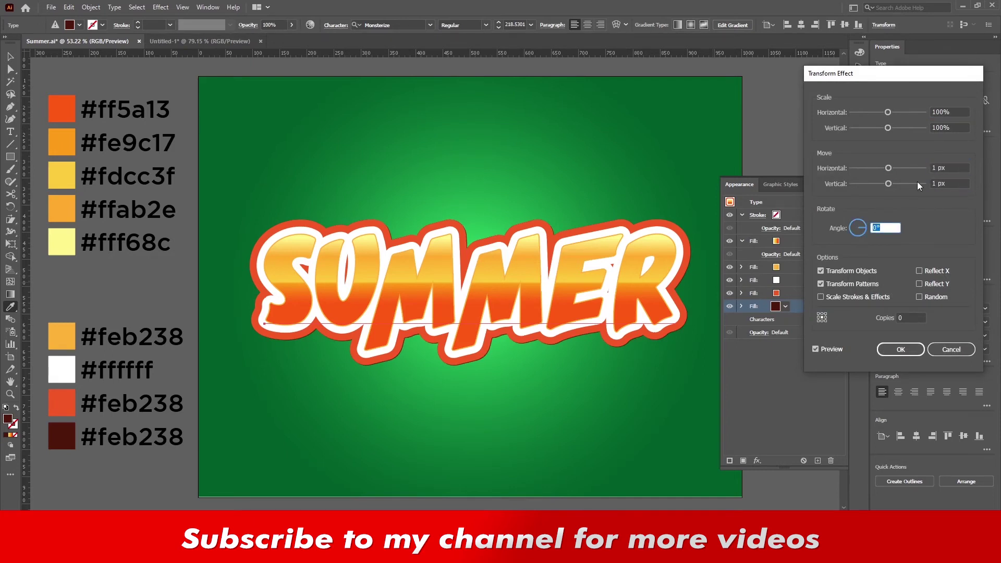
- Set the Transform effect to 30 copies and apply it
click(905, 317)
text(20)
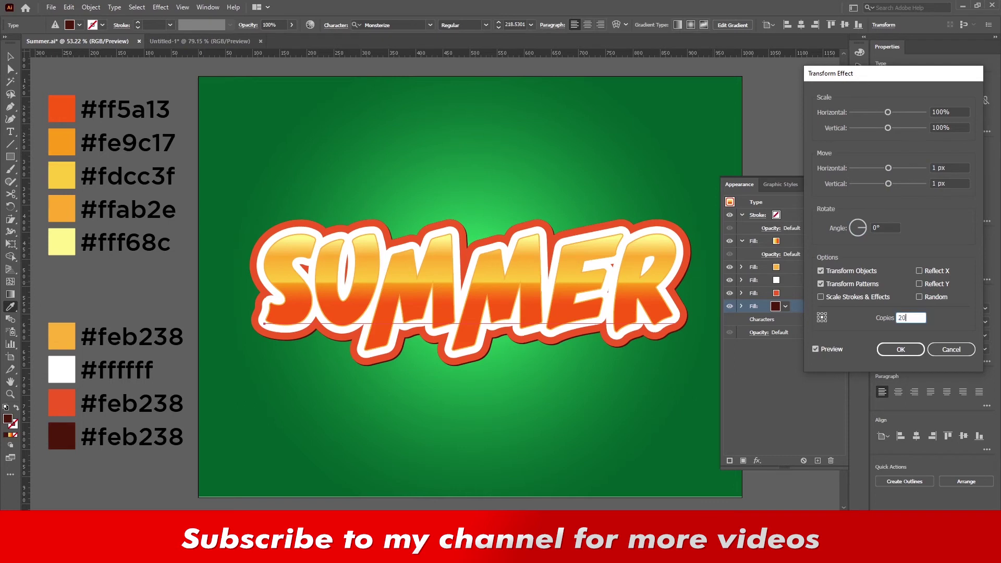
double_click(905, 318)
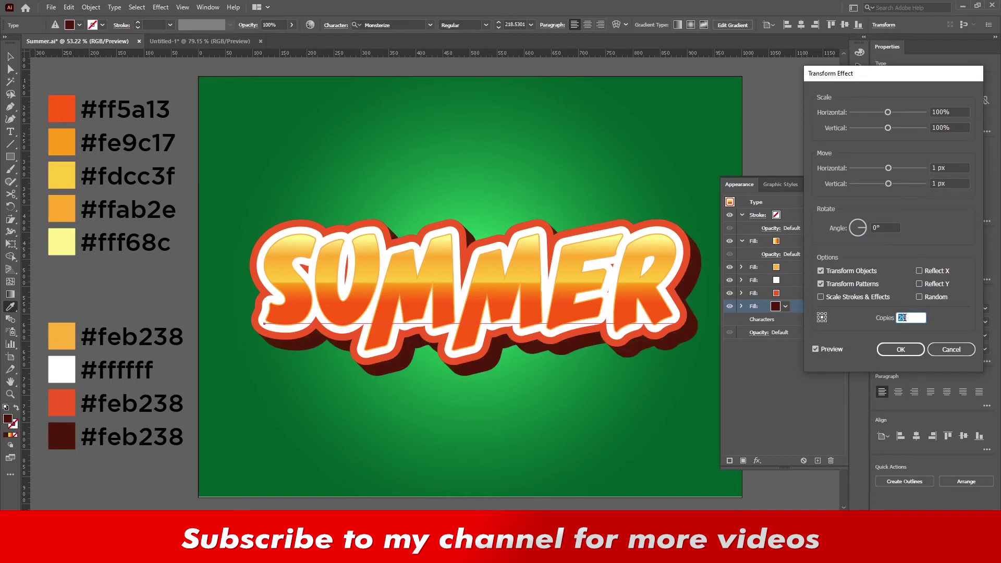
text(25)
text(30)
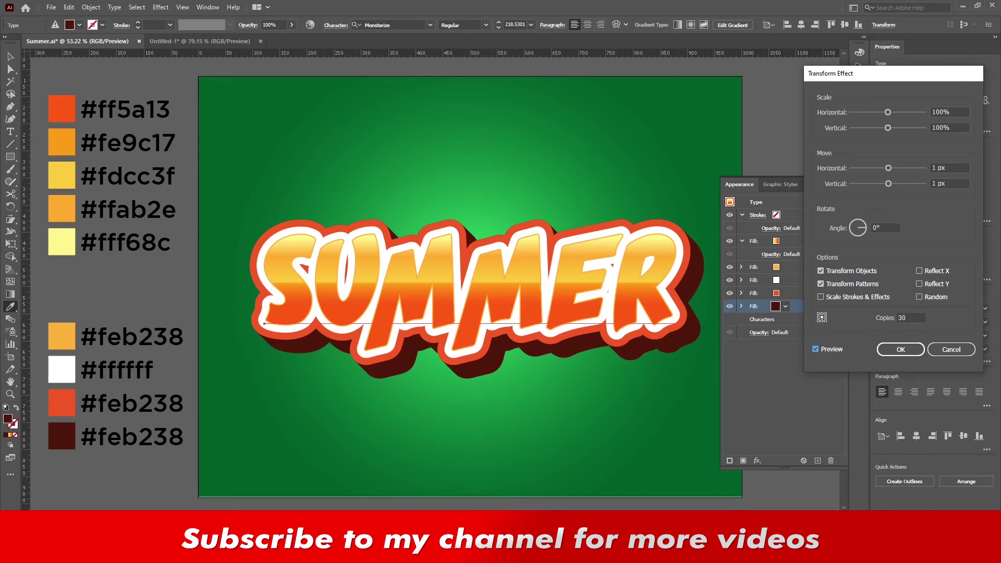
double_click(905, 317)
key(Tab)
double_click(905, 317)
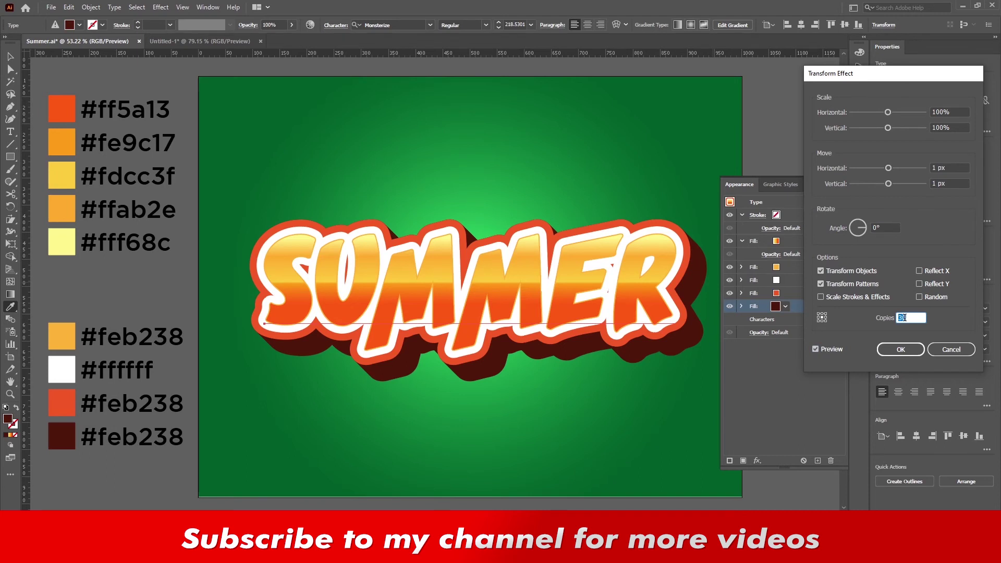
click(887, 227)
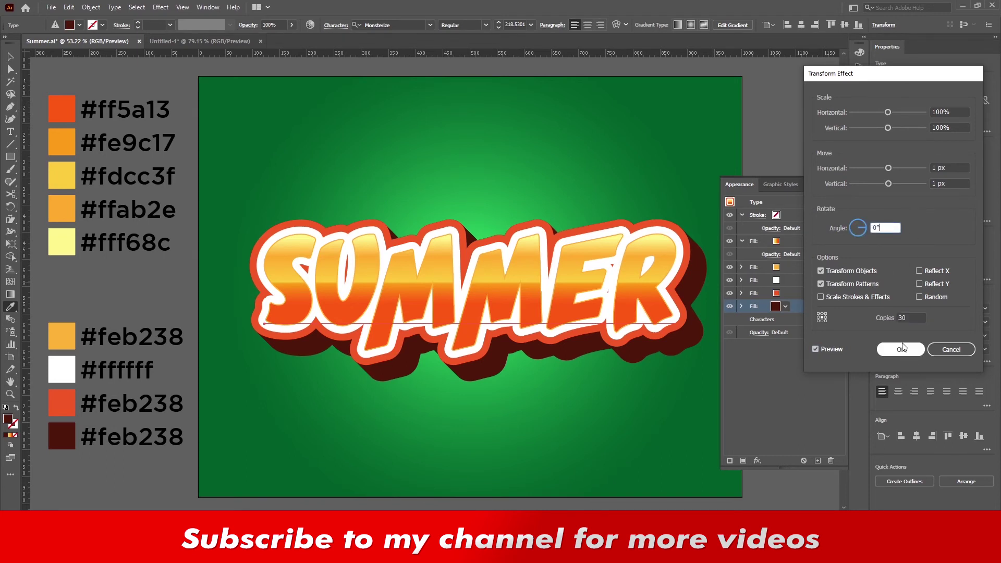
click(900, 349)
- Recolour the extrusion fill with the dark swatch, then deselect the artwork
click(779, 136)
click(62, 436)
click(9, 56)
click(727, 142)
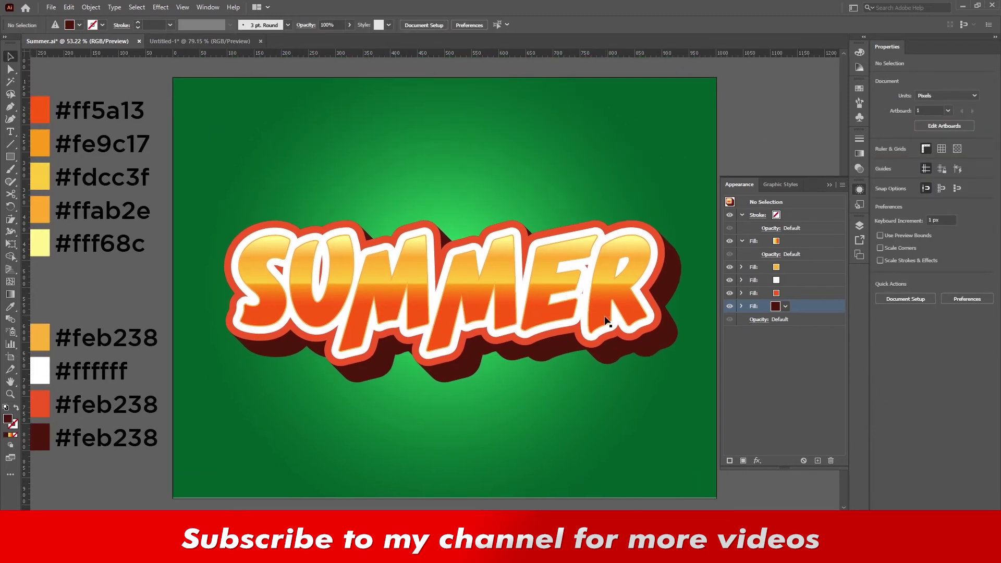
- Give SUMMER's white fill a Transform effect moving it -4 px horizontally and -1 px vertically
click(606, 319)
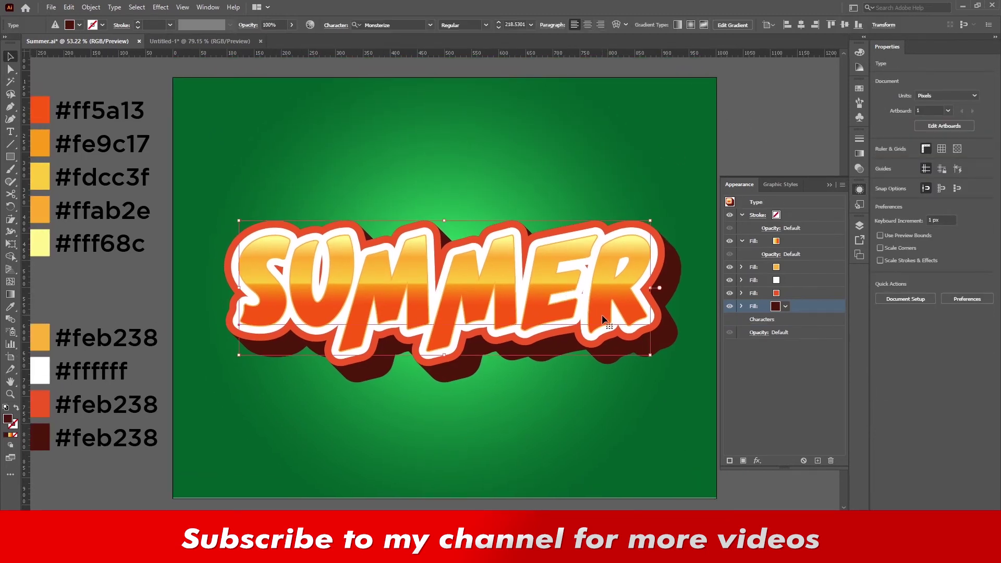
click(753, 281)
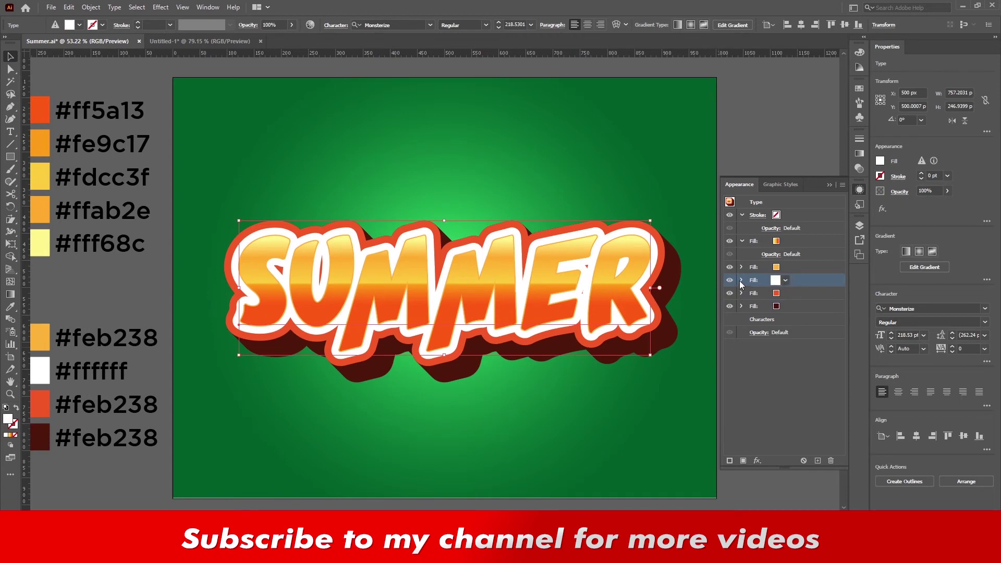
click(757, 460)
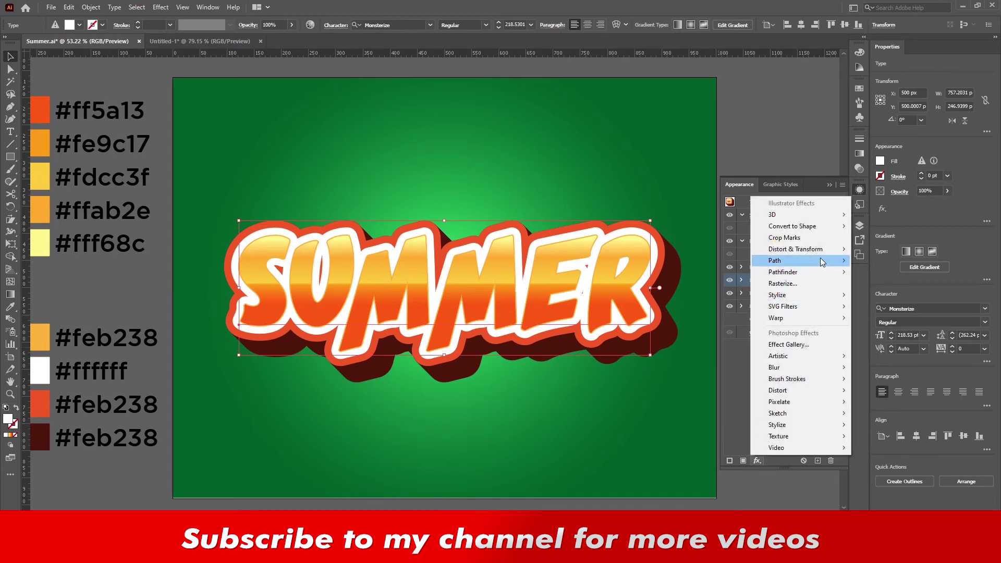
mouse_move(794, 249)
click(875, 283)
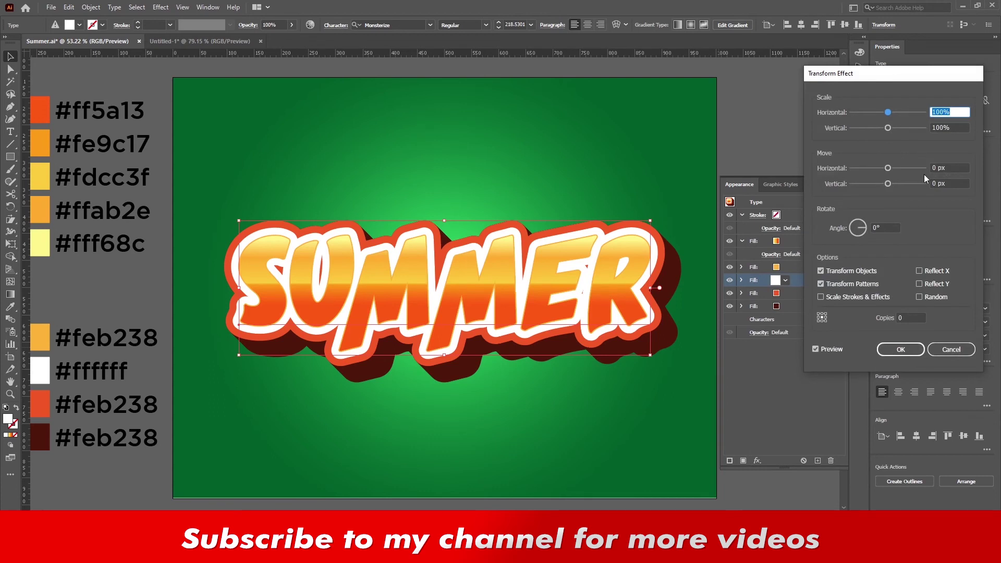
key(Tab)
key(Tab)
text(-)
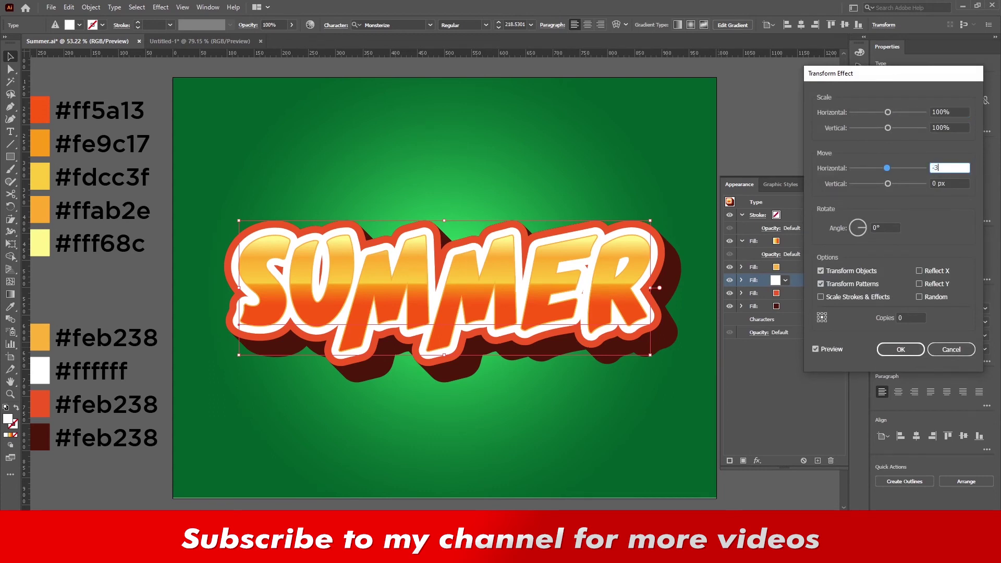
key(Tab)
text(-)
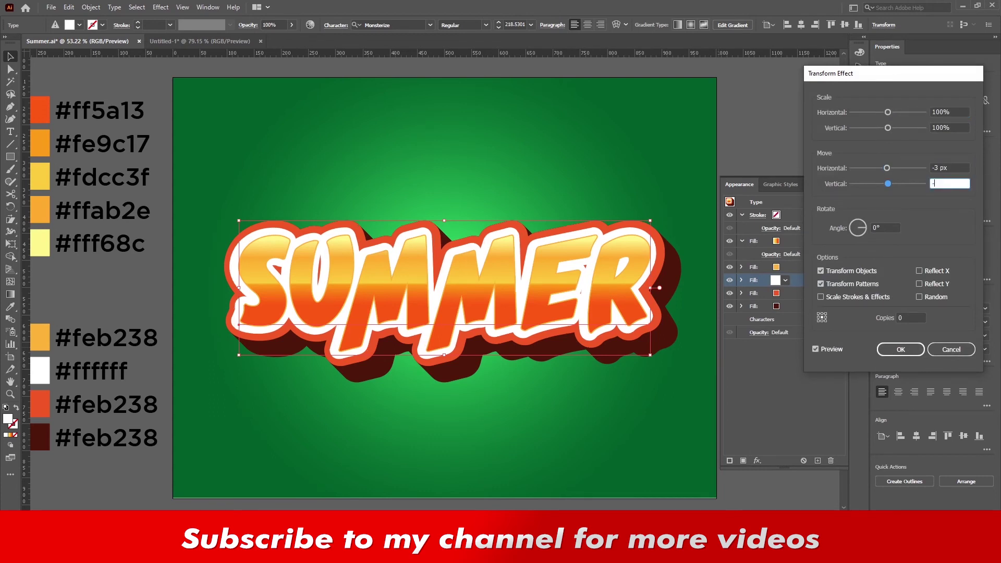
key(Tab)
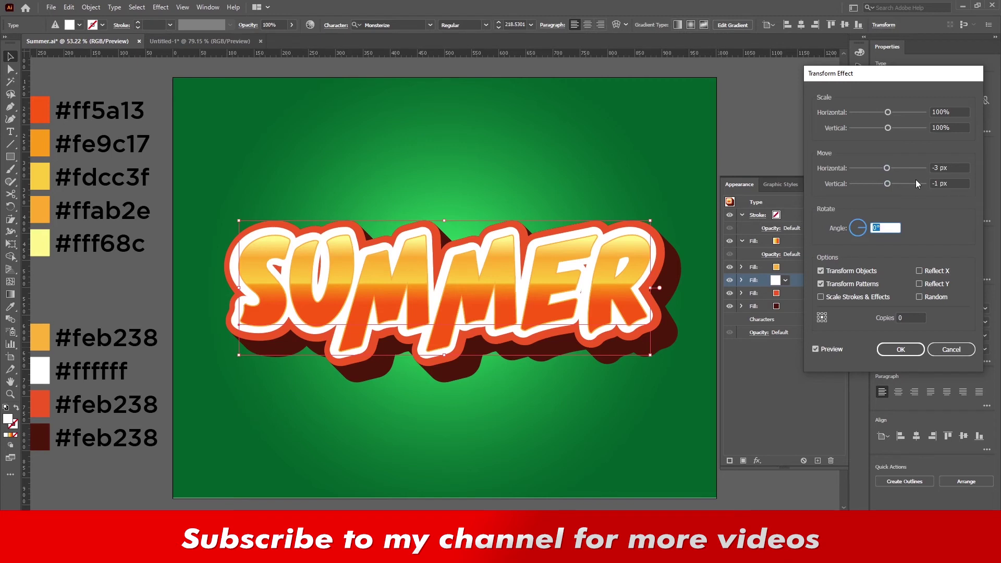
key(shift+Tab)
key(shift+Tab)
text(-4)
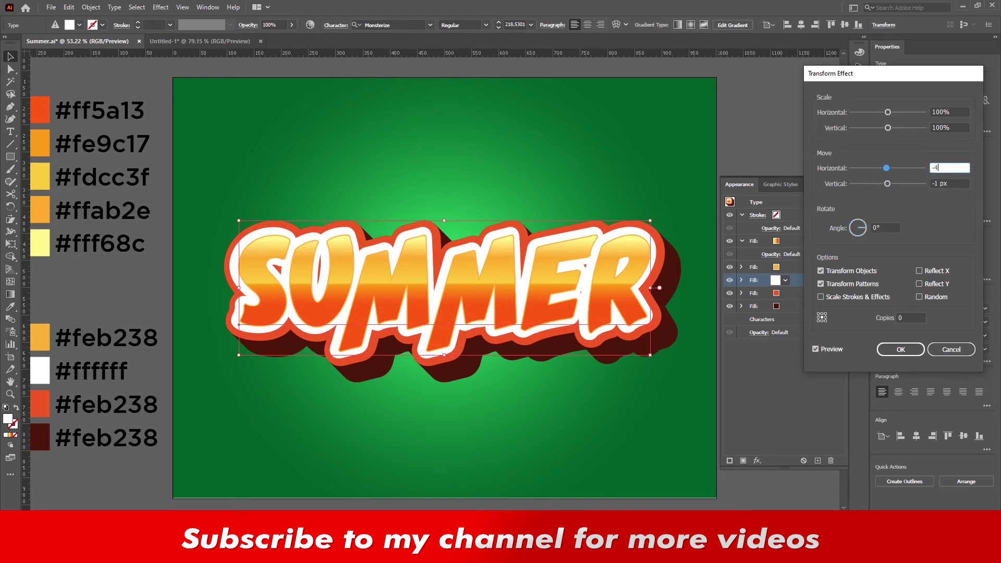
key(Tab)
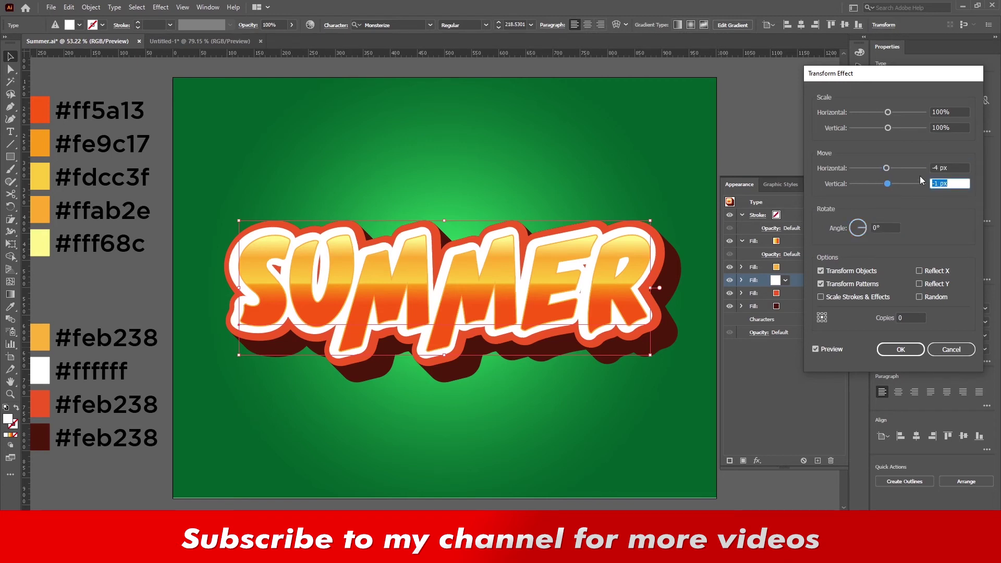
click(889, 352)
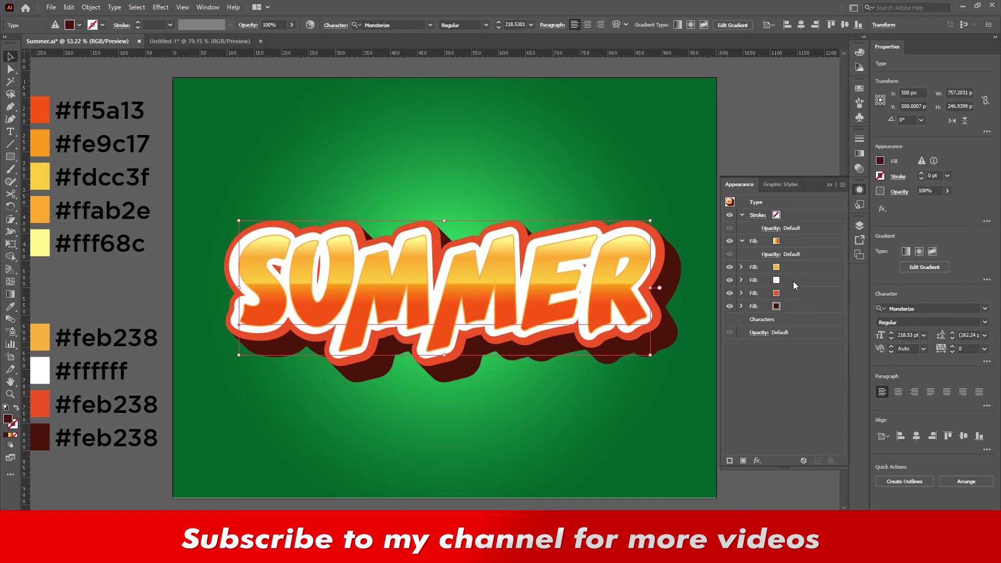
- Add a Drop Shadow effect to SUMMER's orange fill layer
click(792, 267)
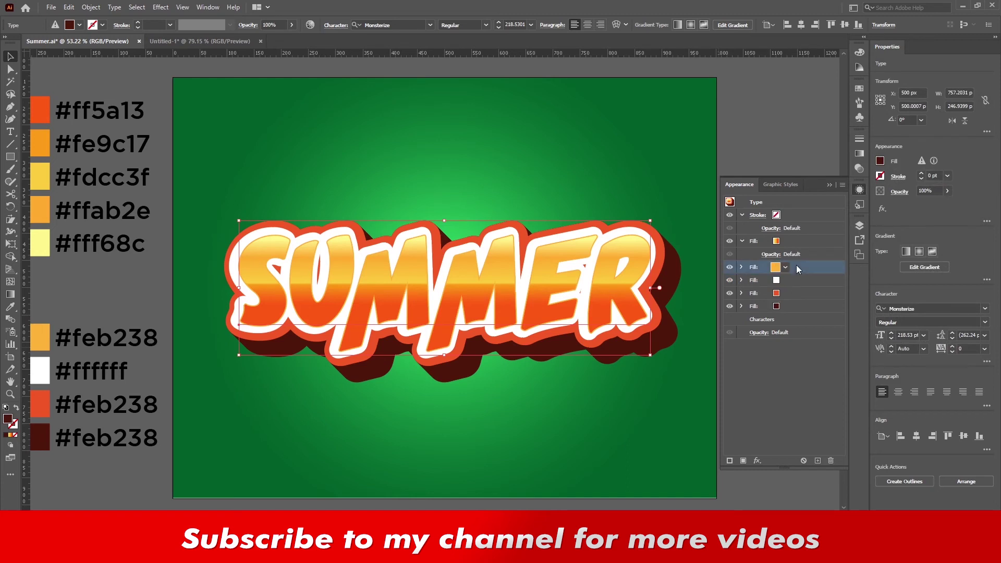
click(758, 462)
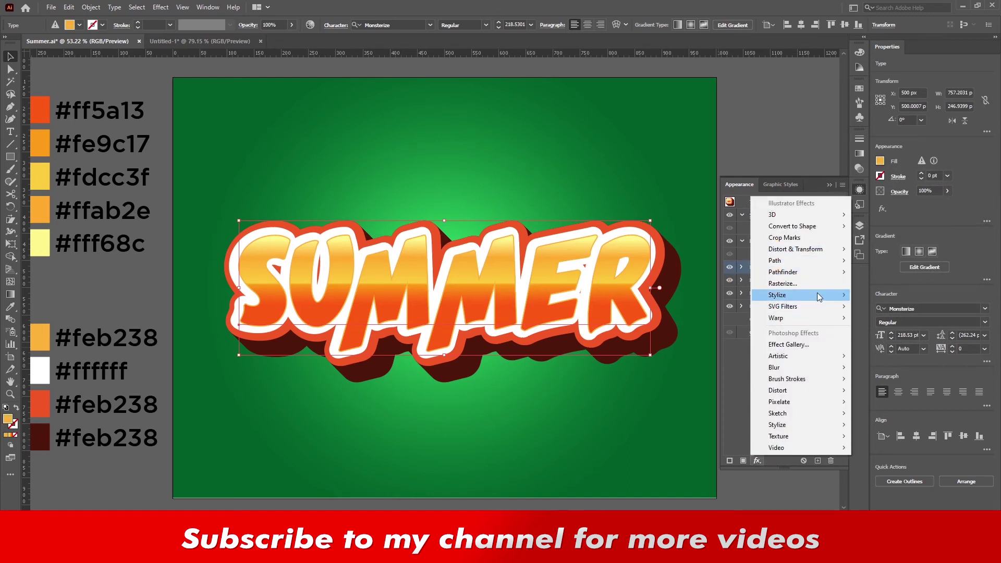
mouse_move(777, 295)
click(881, 296)
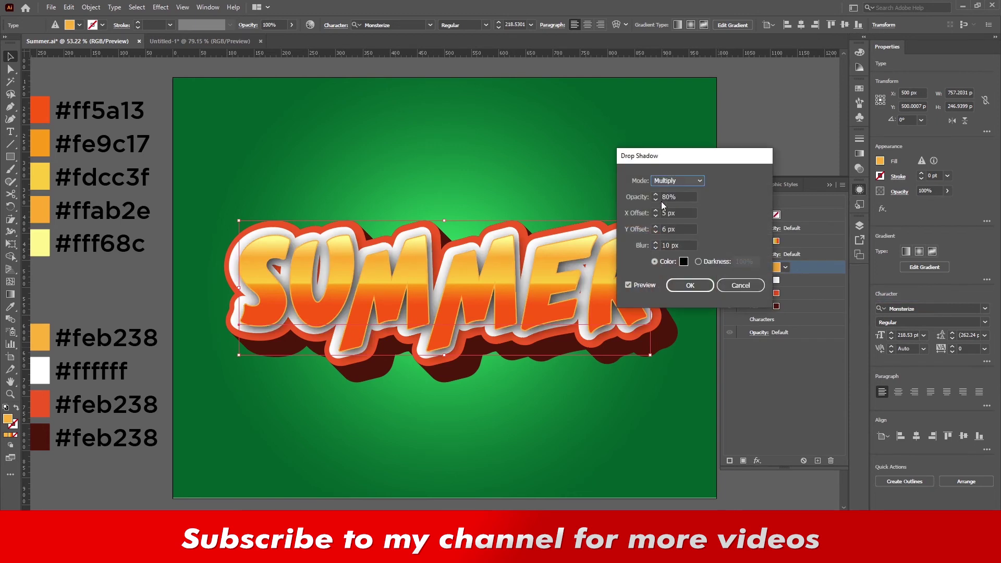
drag(712, 157, 822, 159)
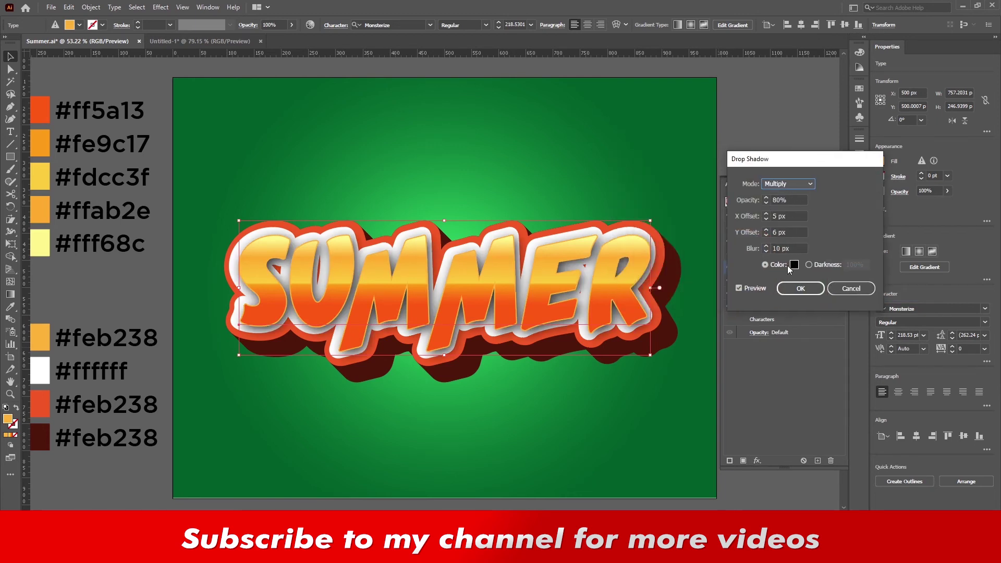
- Set the drop shadow's Y offset to 0 px and blur to 2 px
click(791, 214)
key(Tab)
text(0)
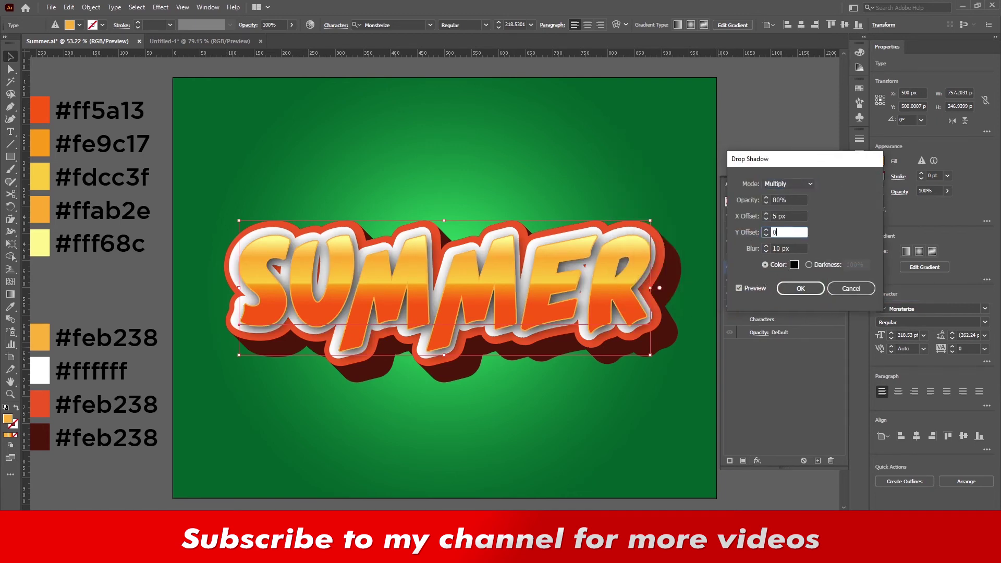
key(shift+Tab)
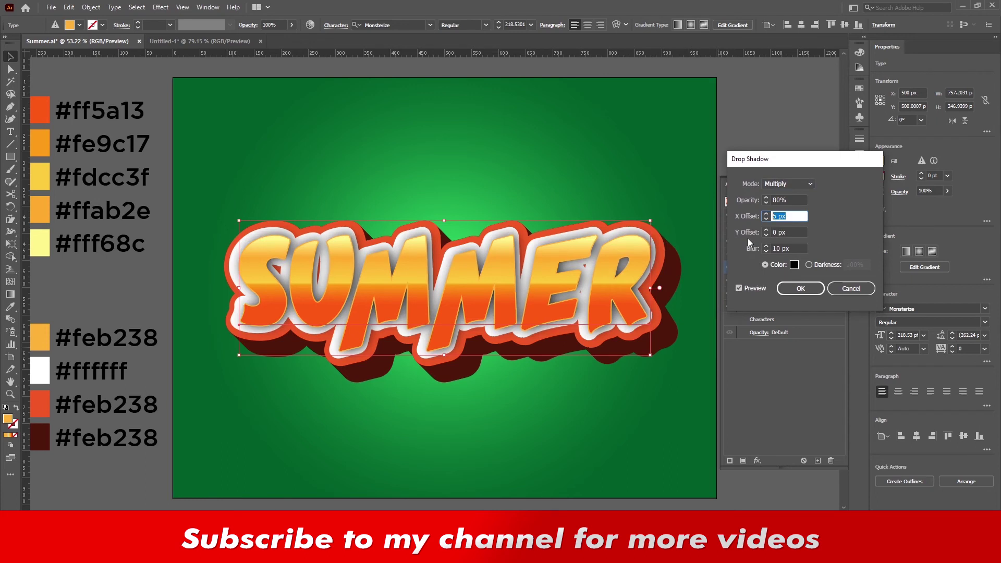
key(Tab)
key(Tab)
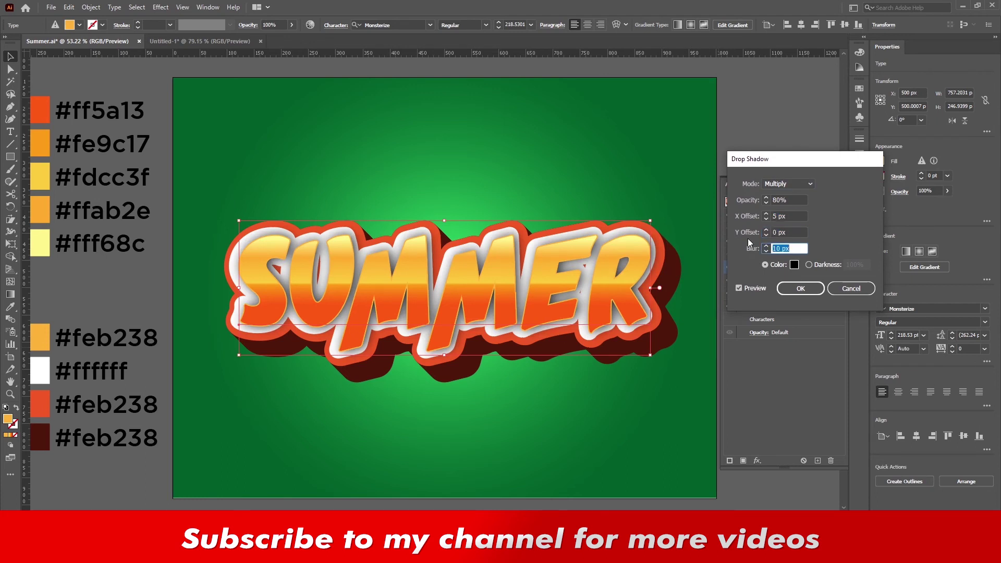
text(2)
key(Tab)
key(shift+Tab)
key(shift+Tab)
key(shift+Tab)
- Set the shadow X offset to 2 px and opacity to 75%, and apply it
key(shift+Tab)
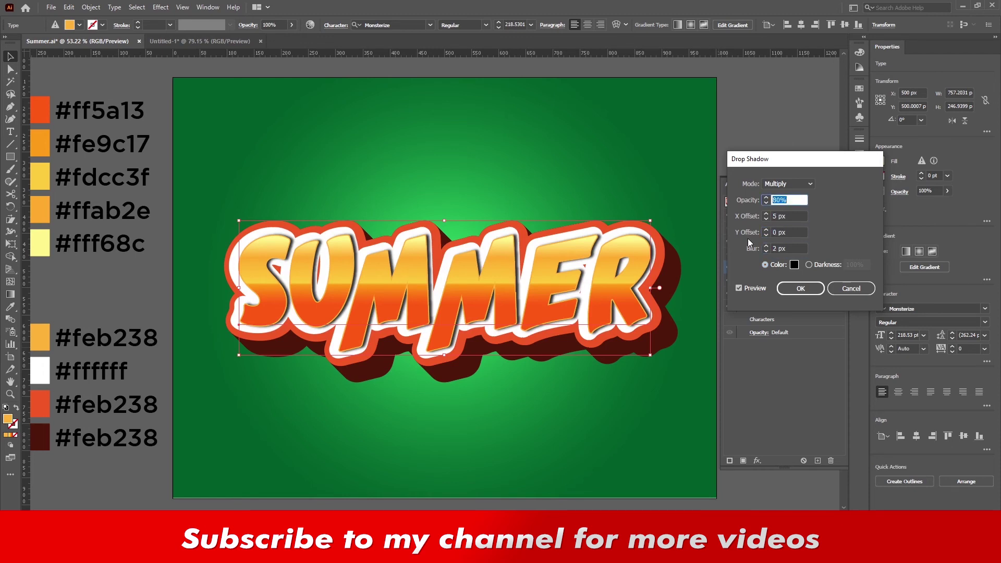
key(Tab)
text(4)
key(Tab)
key(shift+Tab)
text(3)
key(Tab)
key(shift+Tab)
text(2)
key(Tab)
key(shift+Tab)
key(shift+Tab)
text(7)
key(Tab)
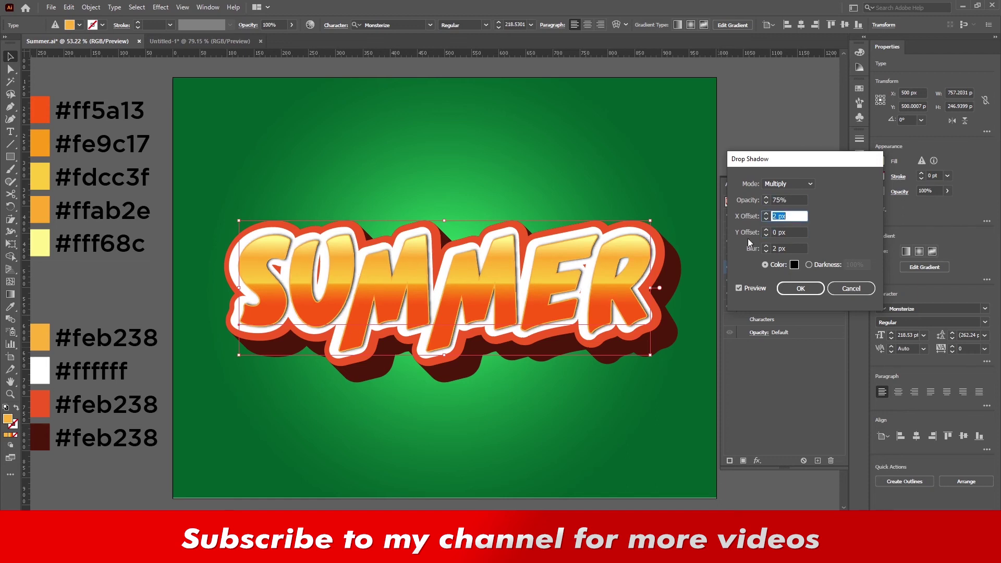
click(791, 288)
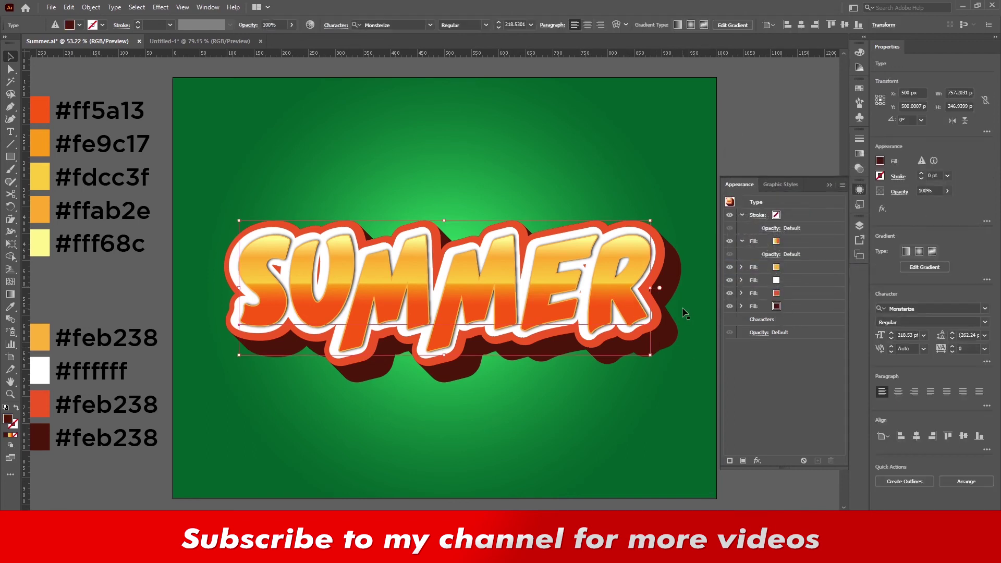
- Add a Drop Shadow effect to the dark extrusion fill layer
click(791, 311)
click(757, 459)
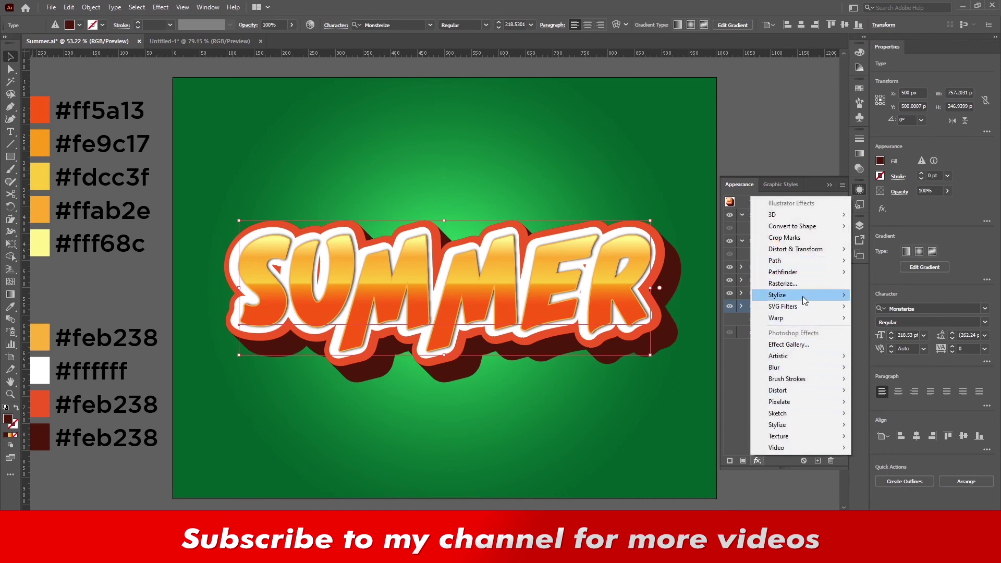
mouse_move(777, 295)
click(876, 295)
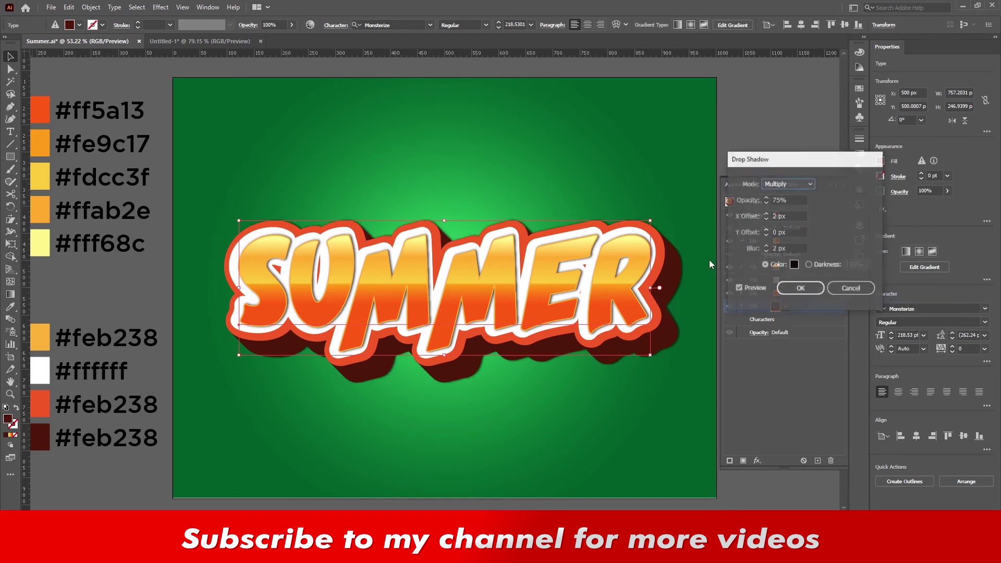
click(794, 200)
key(Tab)
key(Tab)
key(Tab)
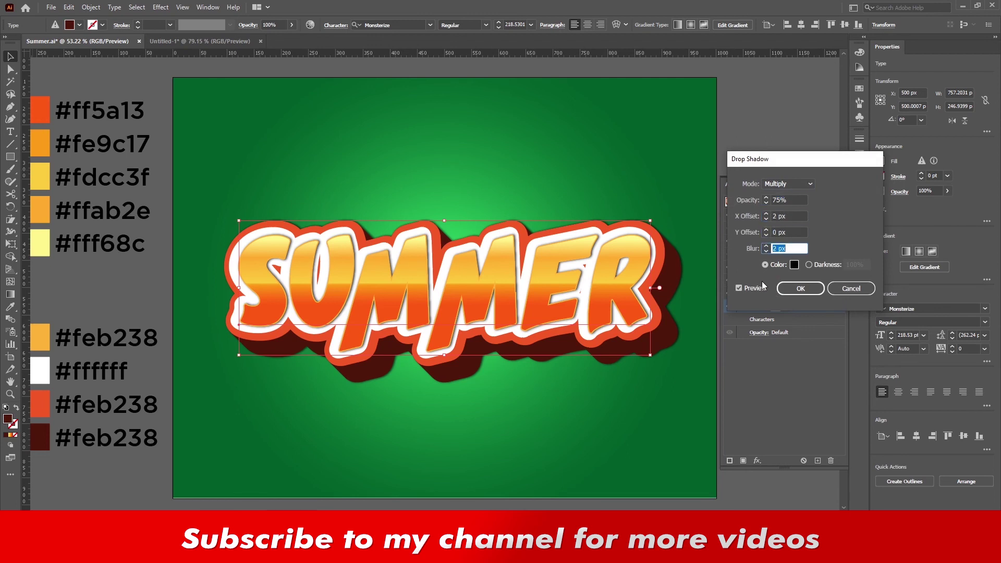
text(6)
key(Tab)
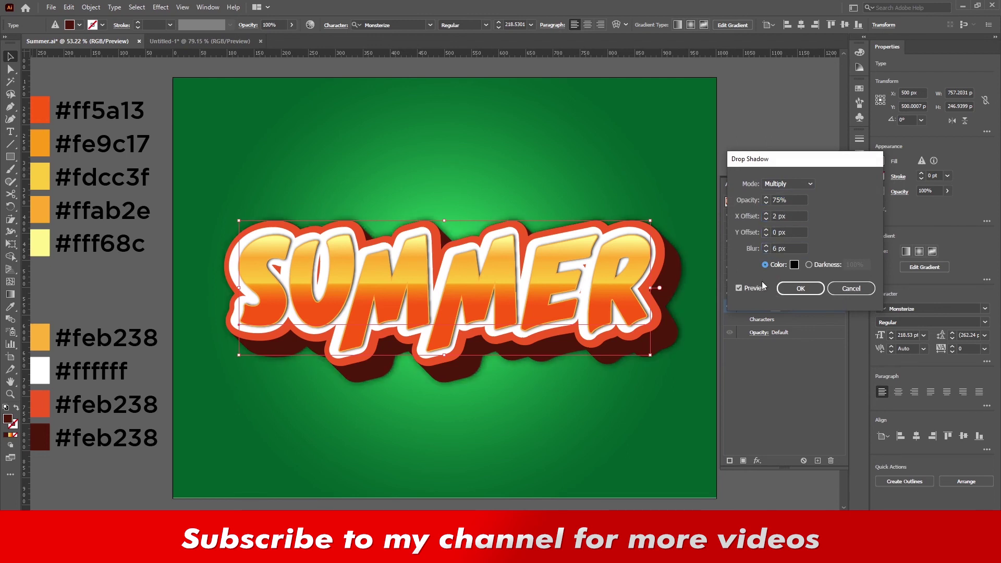
- Set the shadow offsets to X 0 px and Y 8 px
key(shift+Tab)
text(8)
key(Tab)
key(shift+Tab)
key(shift+Tab)
key(shift+Tab)
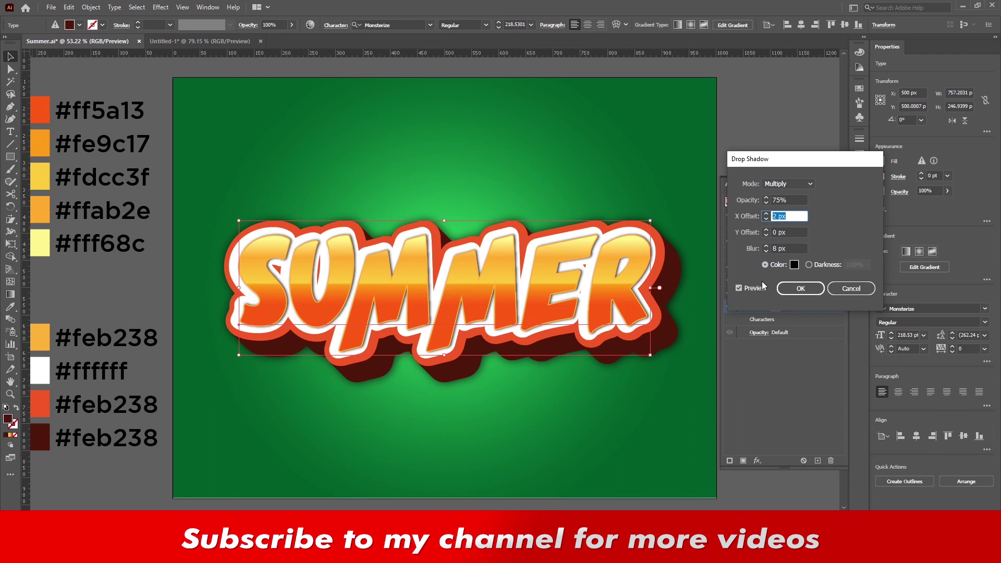
text(0)
key(Tab)
text(10)
key(Tab)
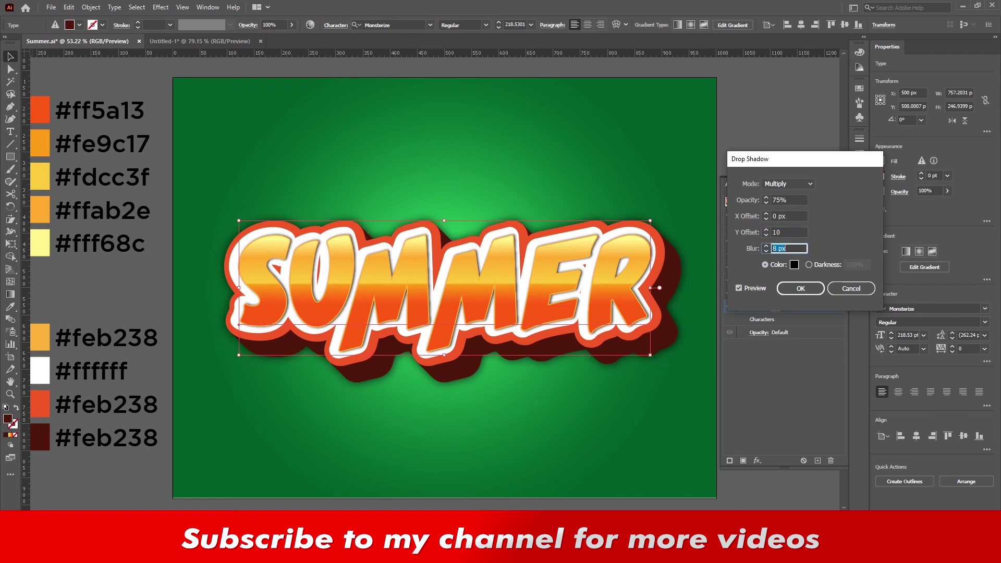
key(shift+Tab)
text(8)
key(Tab)
key(shift+Tab)
- Set shadow opacity to 80% and blur to 14 px, apply it, and deselect
key(shift+Tab)
key(shift+Tab)
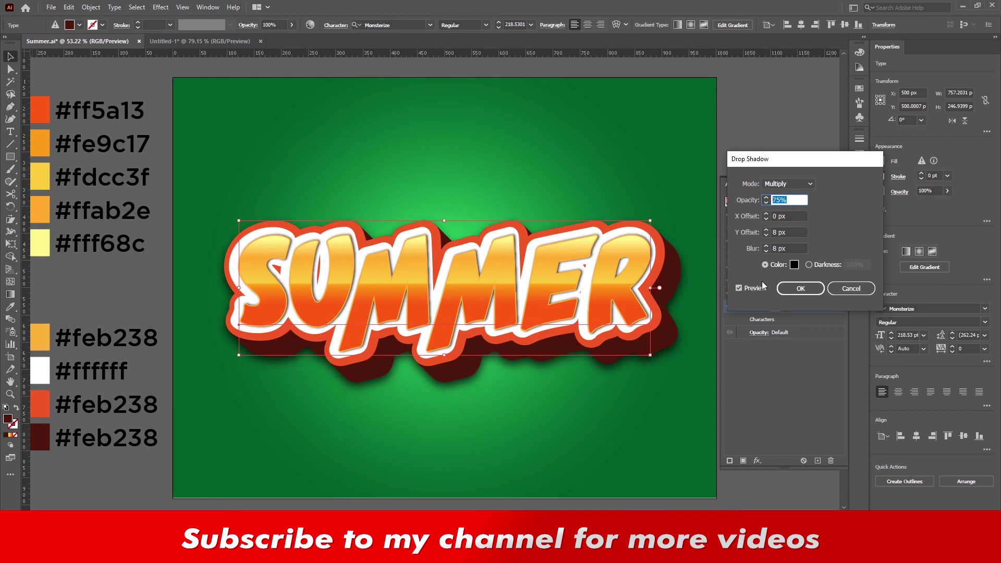
text(80)
key(Tab)
key(shift+Tab)
key(Tab)
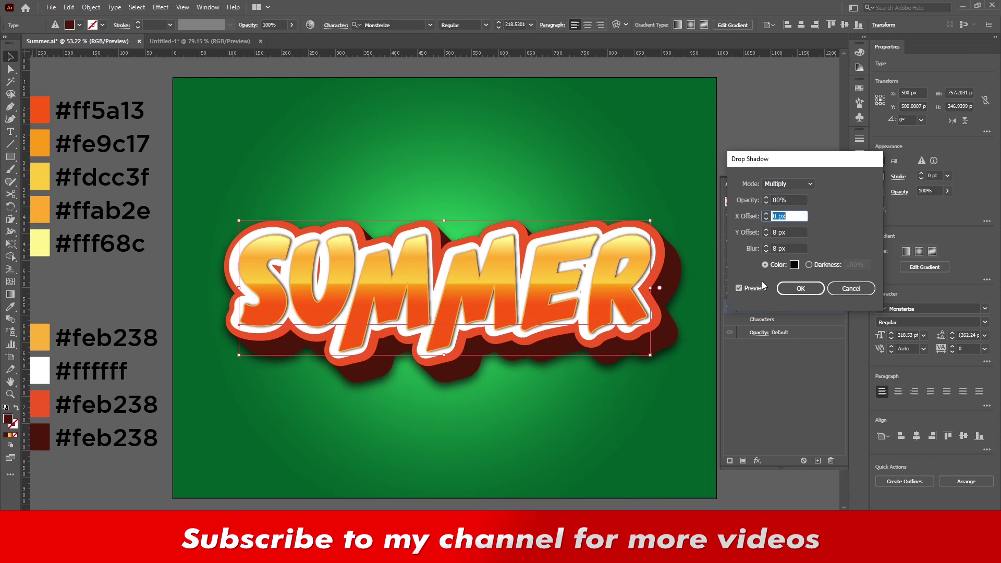
key(Tab)
key(Tab)
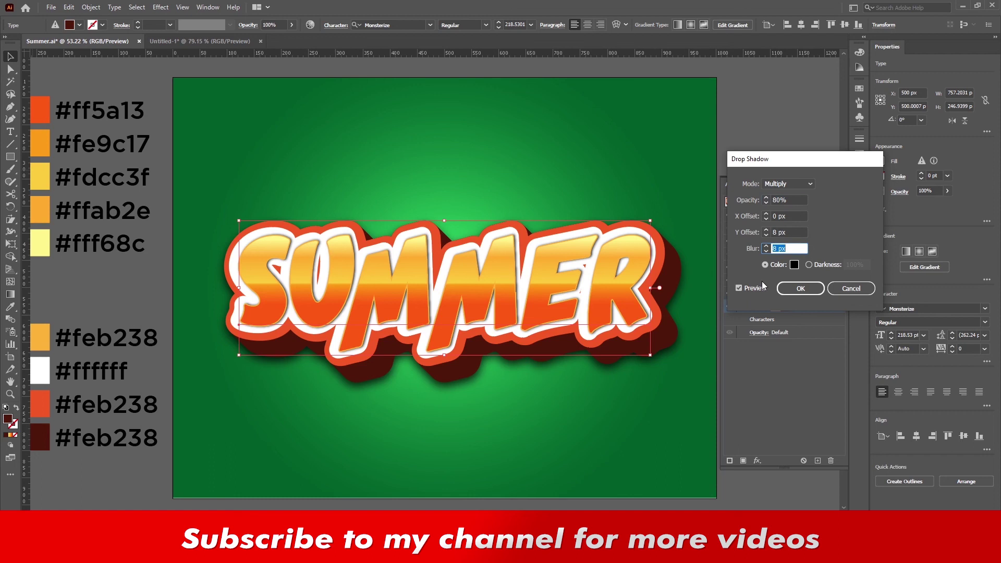
text(14)
key(Tab)
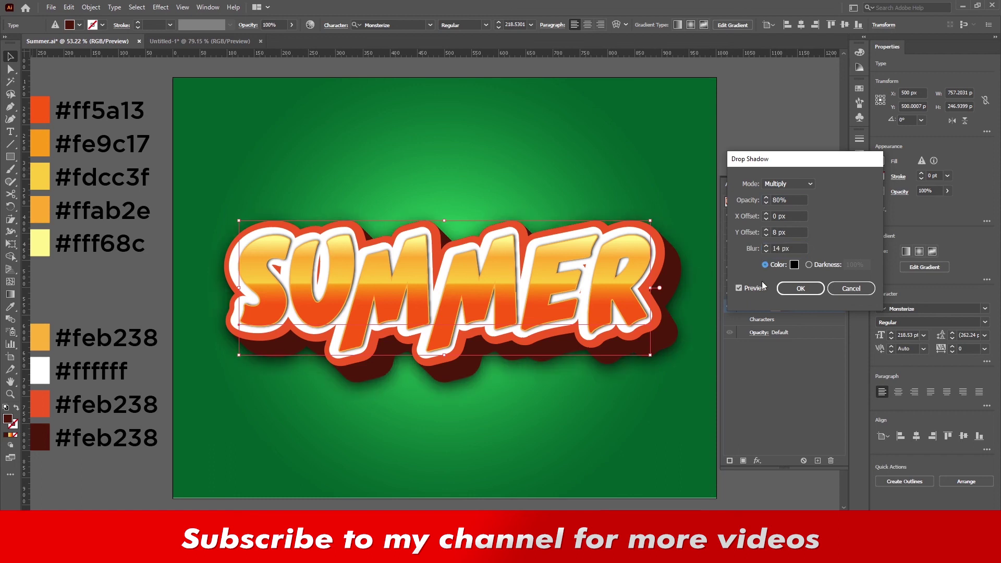
click(800, 288)
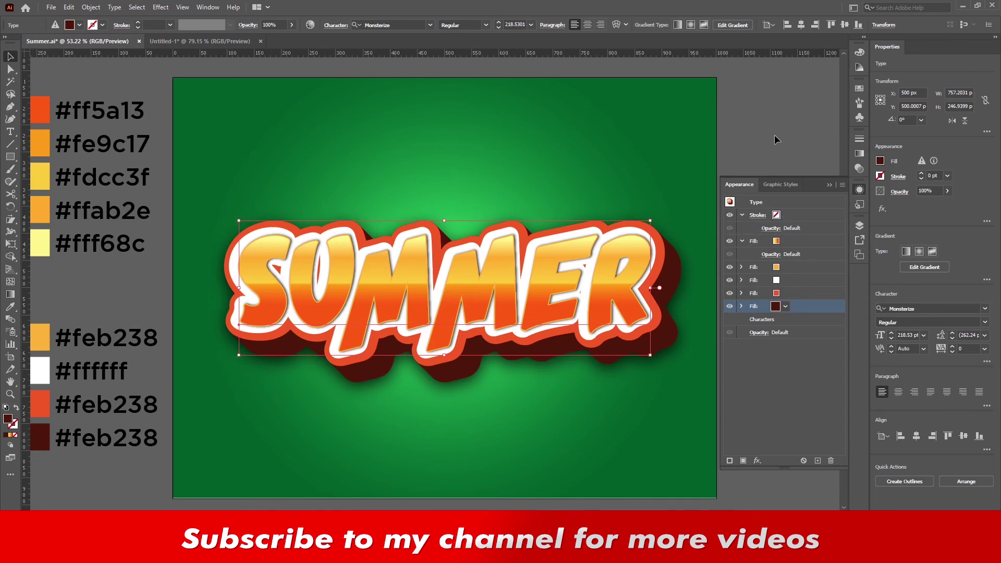
key(ctrl+shift+a)
drag(622, 311, 593, 306)
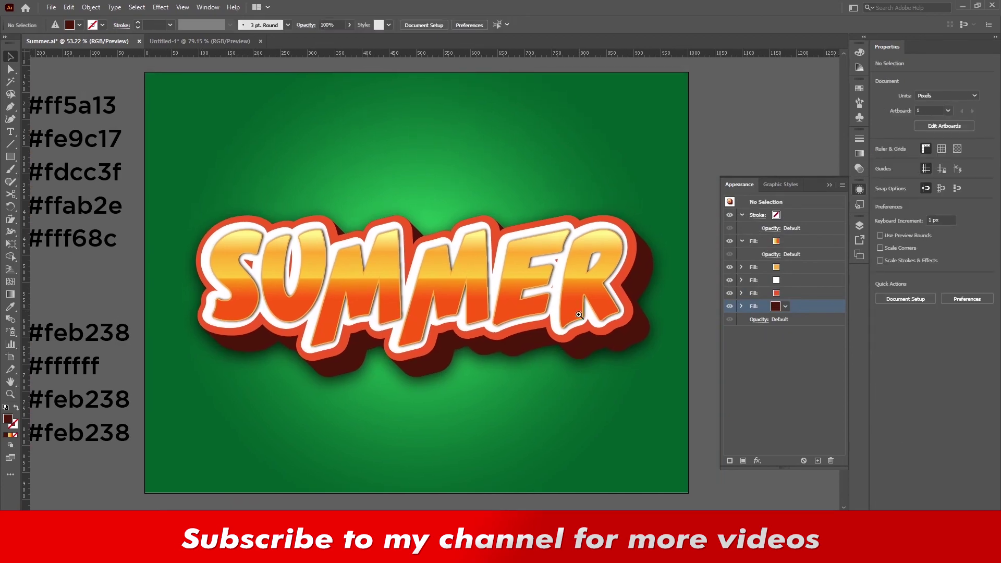
- Zoom in on the finished SUMMER lettering to inspect its outlines, extrusion and shadows
drag(541, 328, 553, 362)
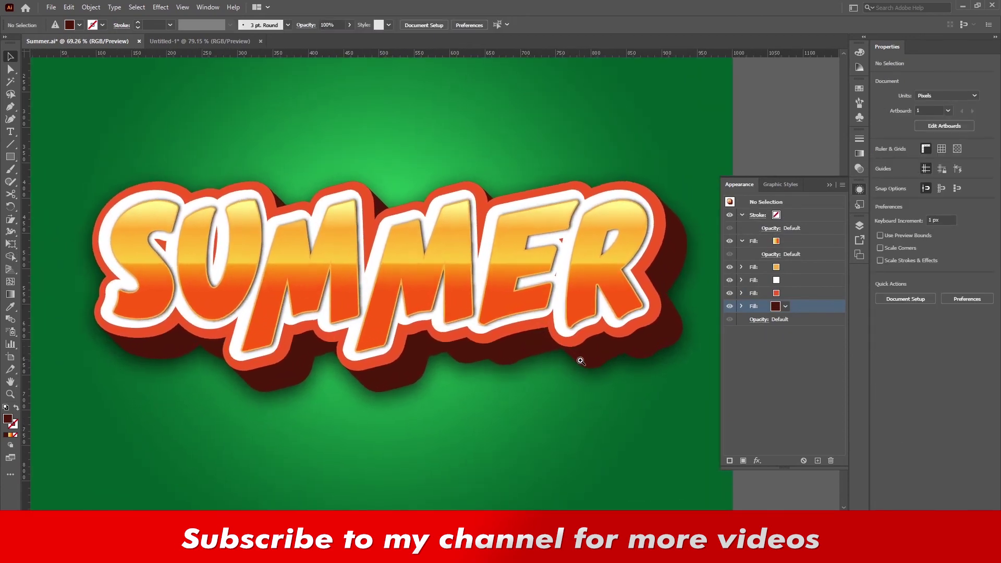